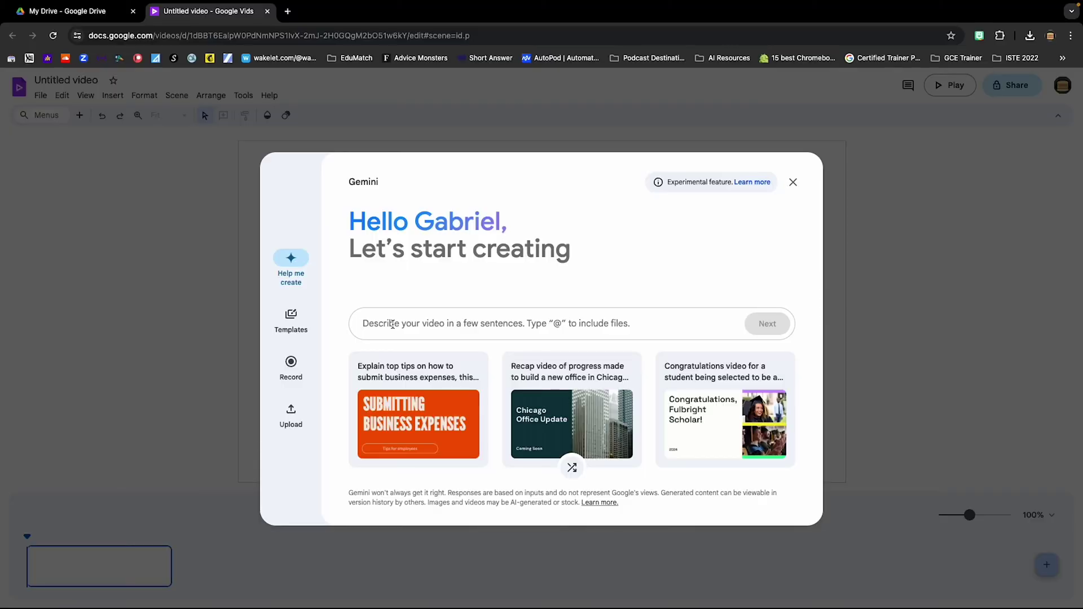
# - Change the HELLO! subtitle to '2024-2025 Is Here' and drag a video clip onto the placeholder
pyautogui.click(392, 325)
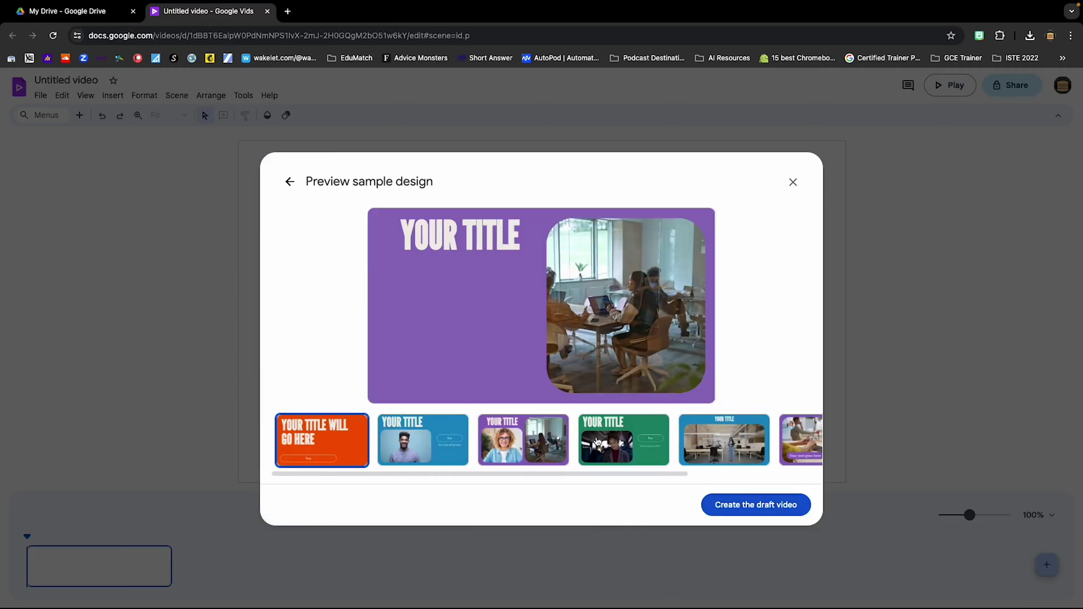
pyautogui.hscroll(2, 598, 442)
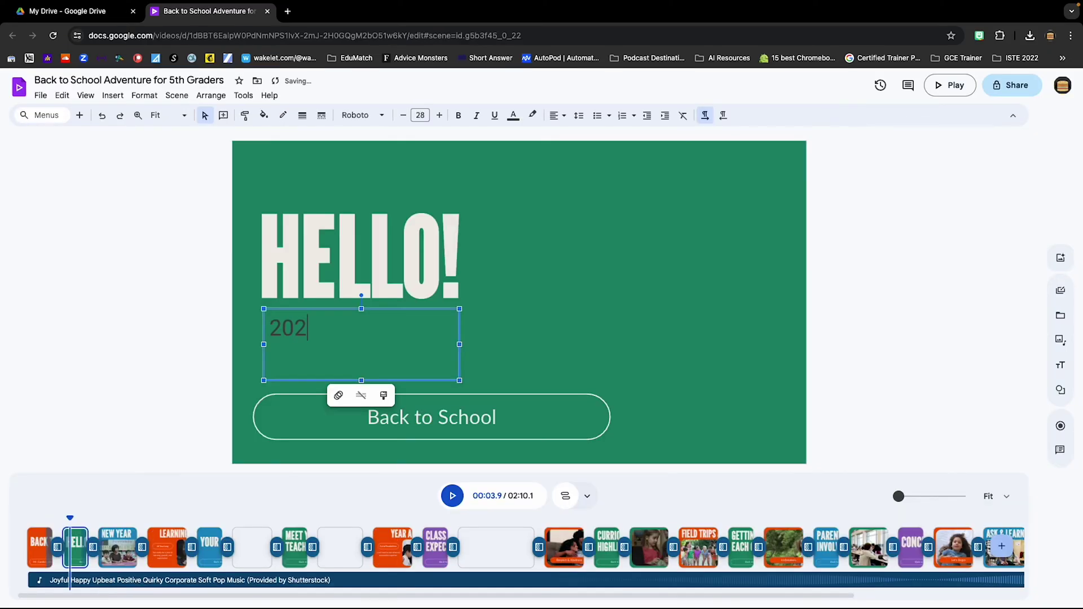
pyautogui.write('4-2025 Is Here')
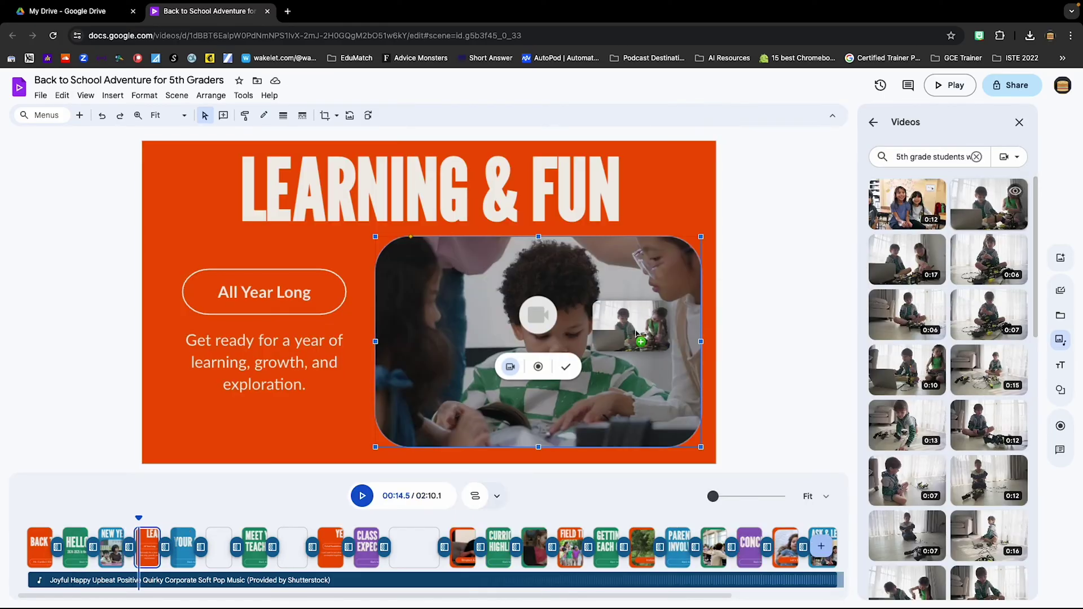
pyautogui.moveTo(636, 334); pyautogui.dragTo(535, 369)
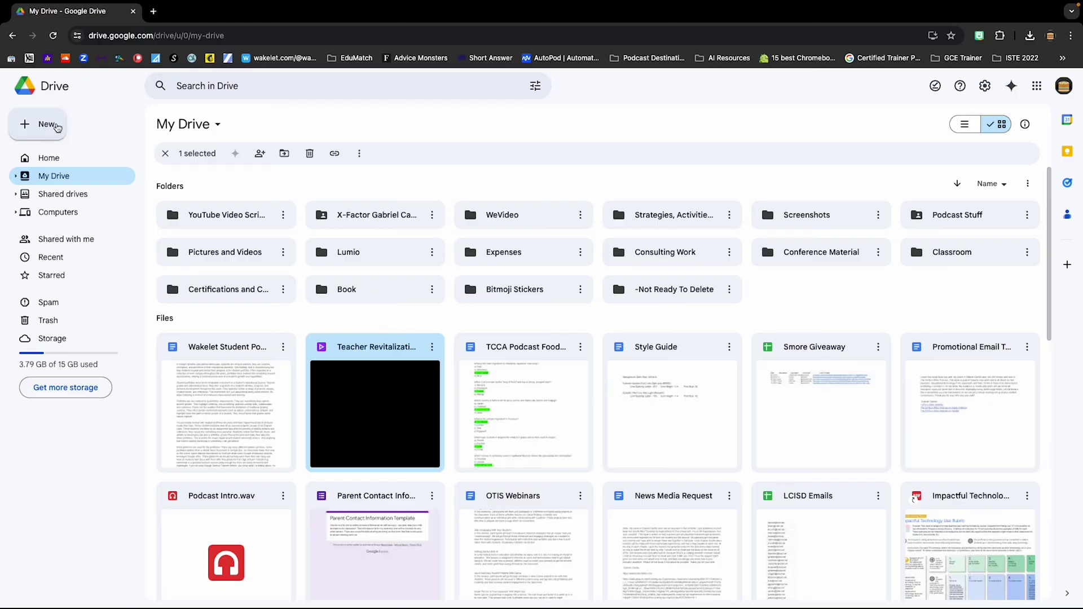
# - Create a new Google Vids video from Drive's New menu
pyautogui.click(57, 127)
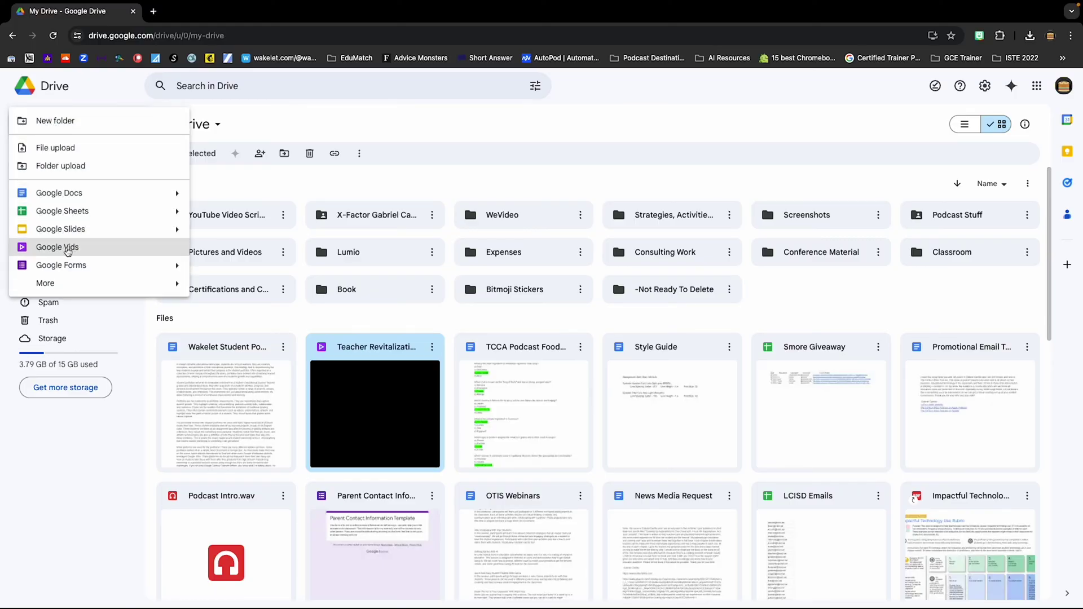
pyautogui.click(68, 251)
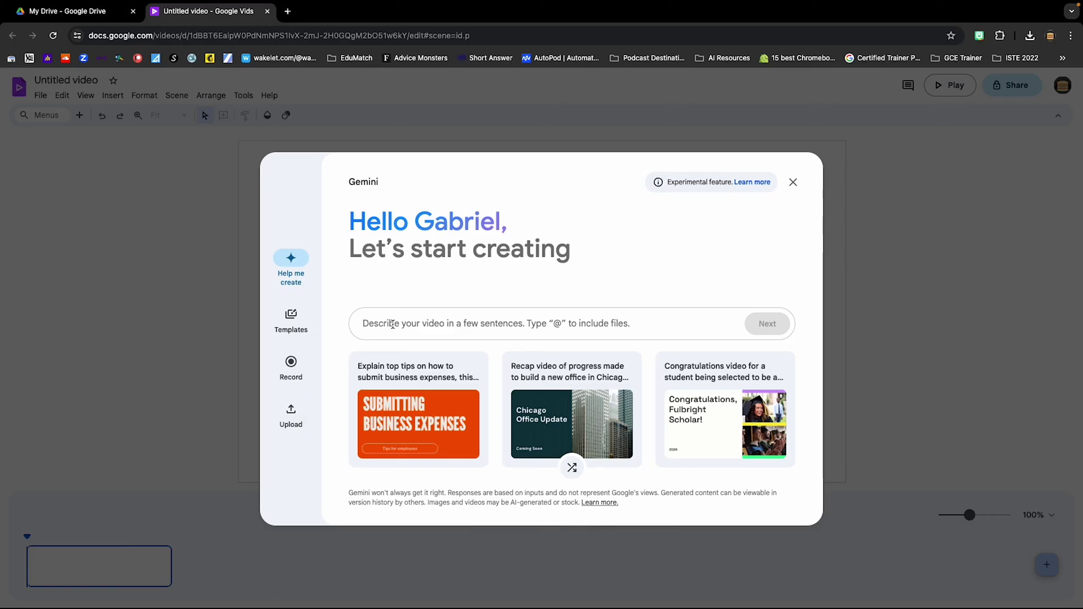
# - Ask Gemini for 'a fun back to school video for my incoming 5th graders' and review the outline
pyautogui.write('I want to create a fun back to school video for my incoming 5th graders')
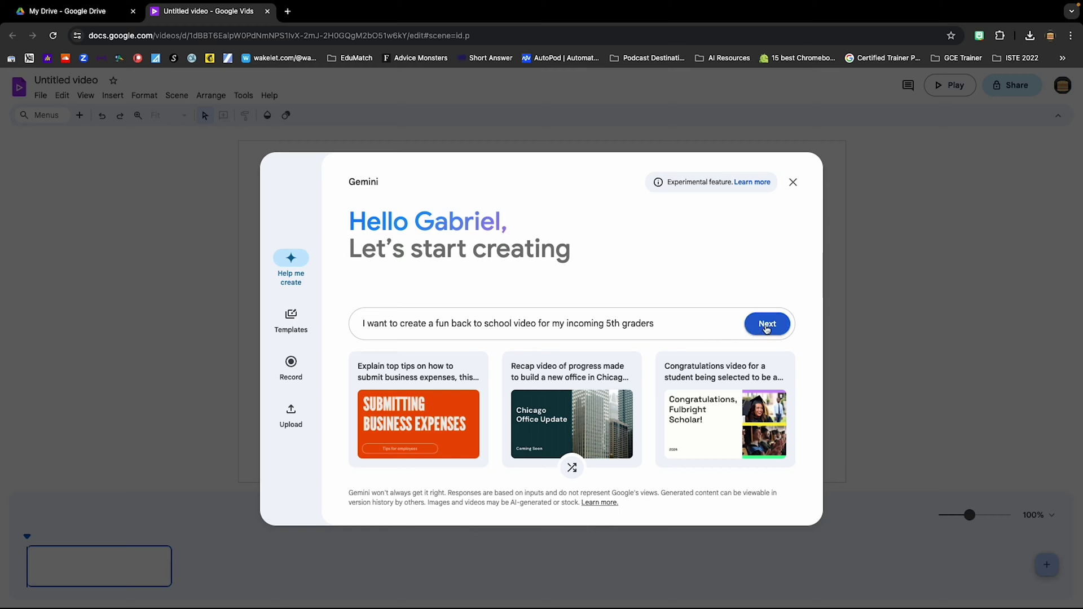
pyautogui.click(766, 328)
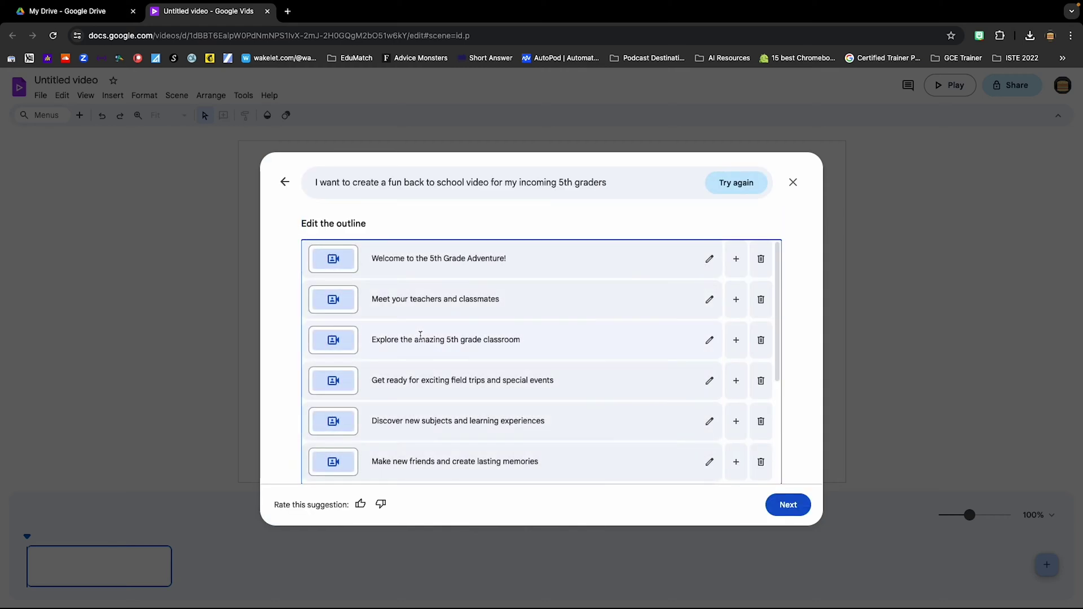
pyautogui.scroll(-5, 488, 351)
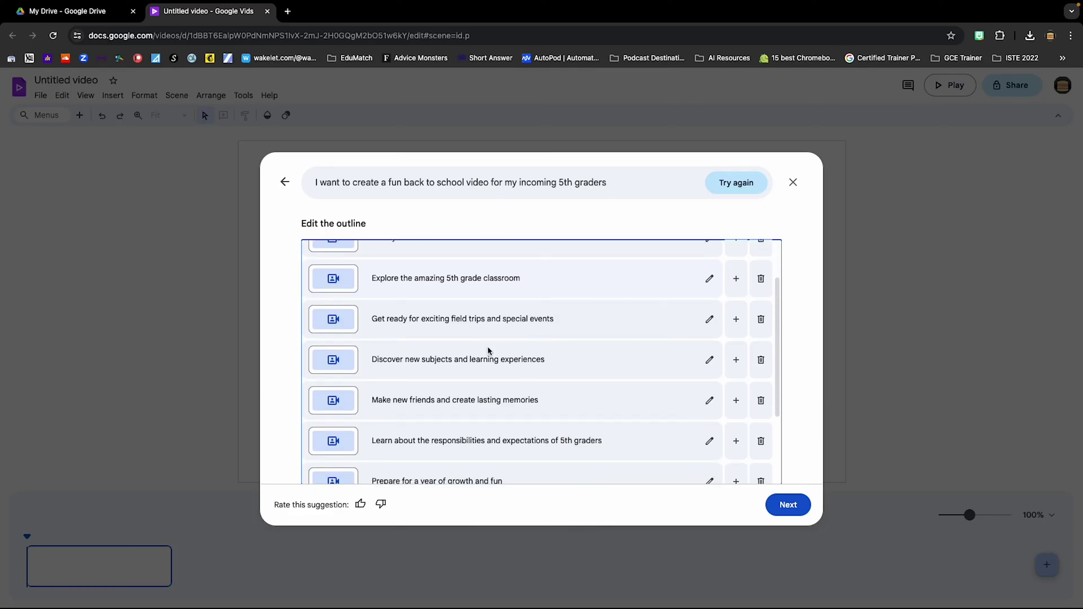
pyautogui.scroll(5, 488, 347)
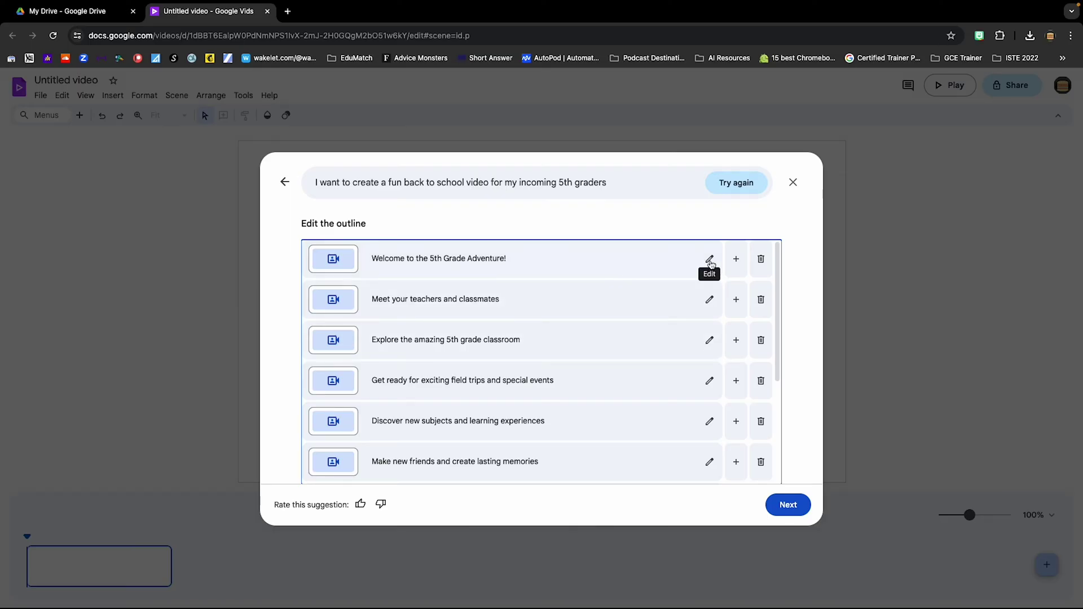
# - Edit the first outline scene's wording and accept the 10-scene outline
pyautogui.click(710, 261)
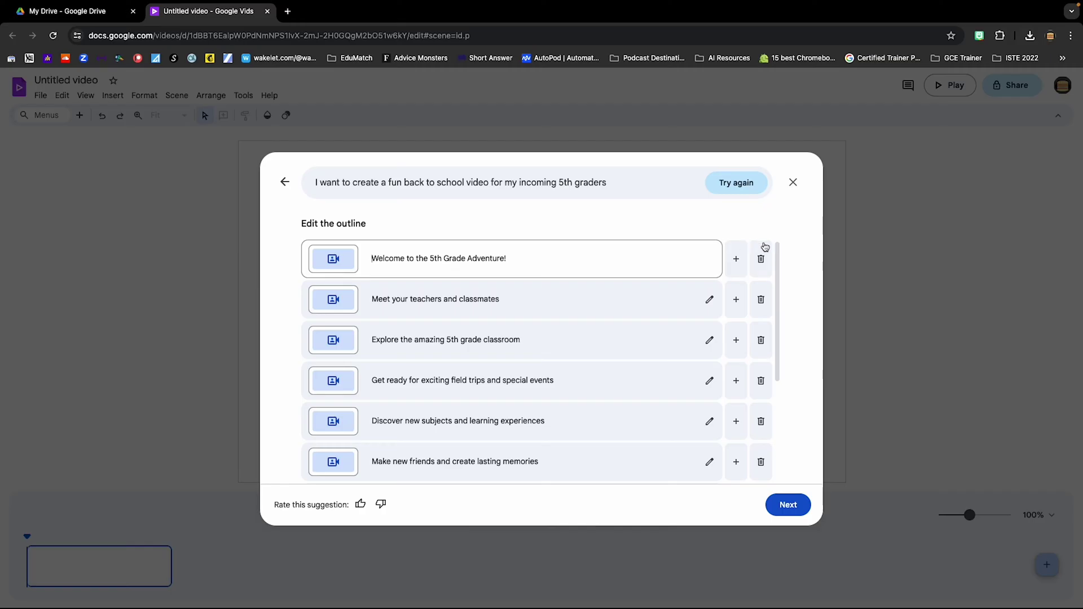
pyautogui.click(796, 231)
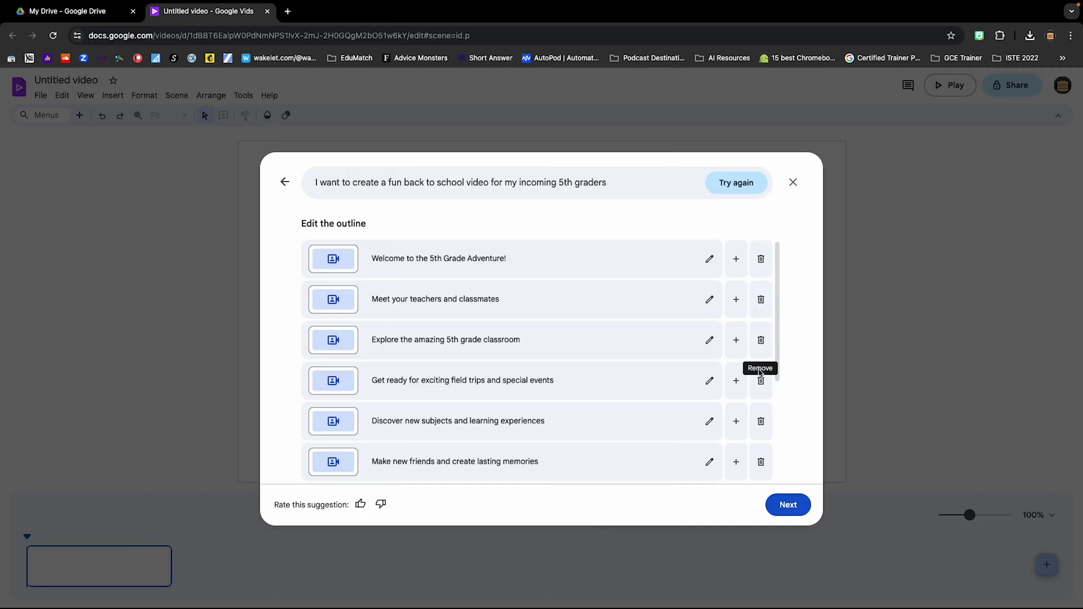
pyautogui.scroll(-3, 636, 401)
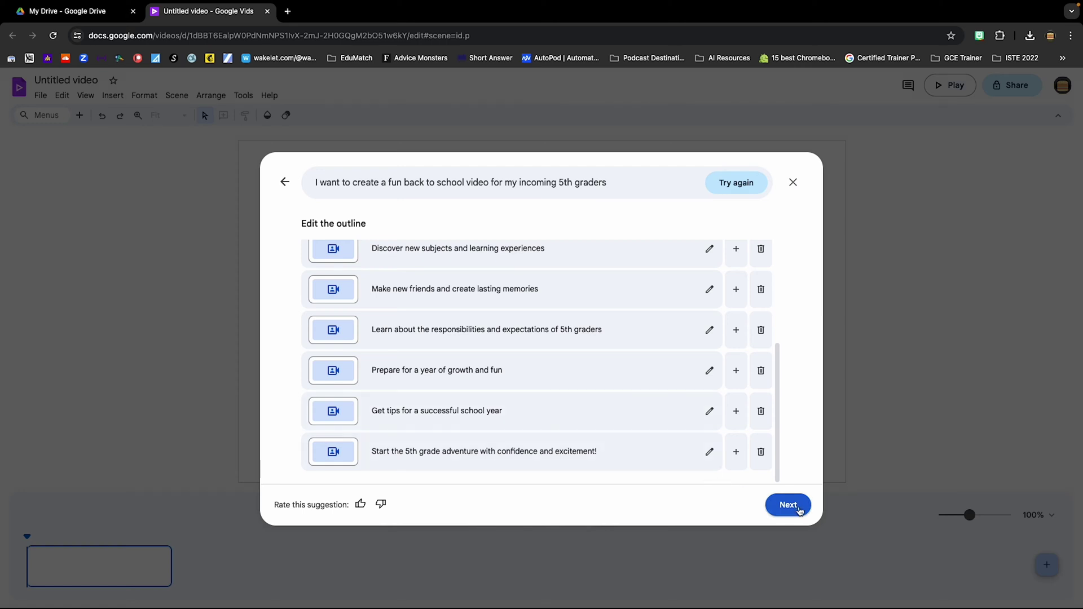
pyautogui.click(800, 511)
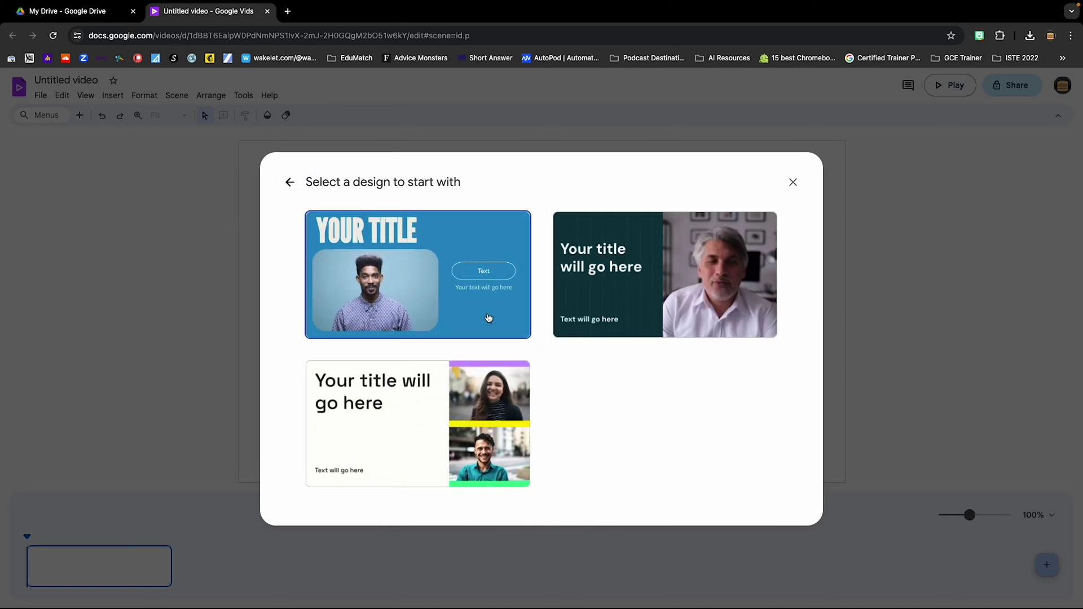
# - Choose the office-scene variant of the blue title design and create the draft video
pyautogui.click(487, 317)
pyautogui.hscroll(3, 598, 443)
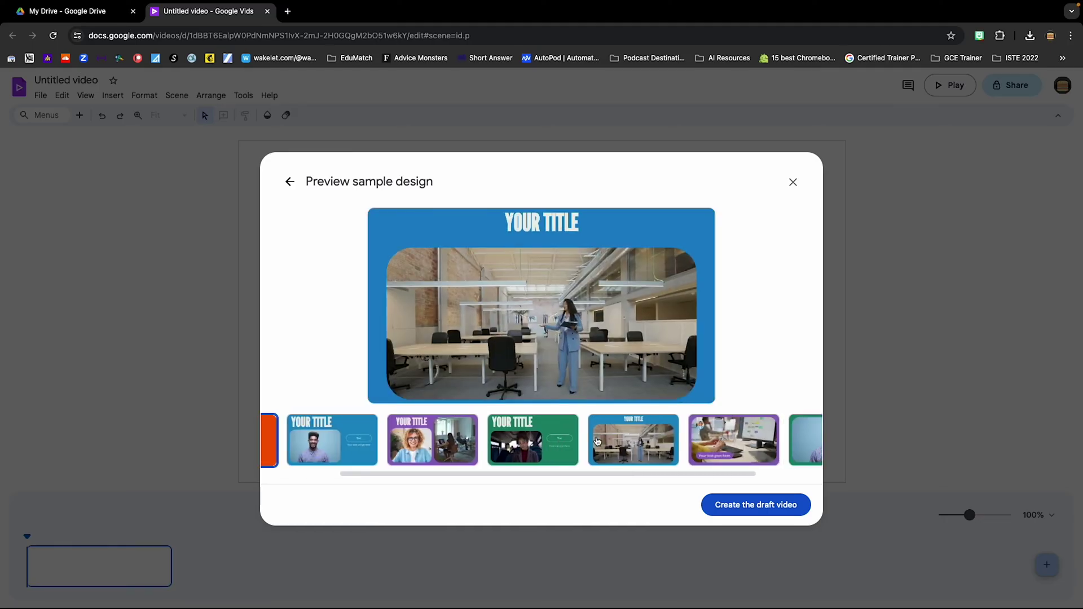
pyautogui.hscroll(2, 597, 443)
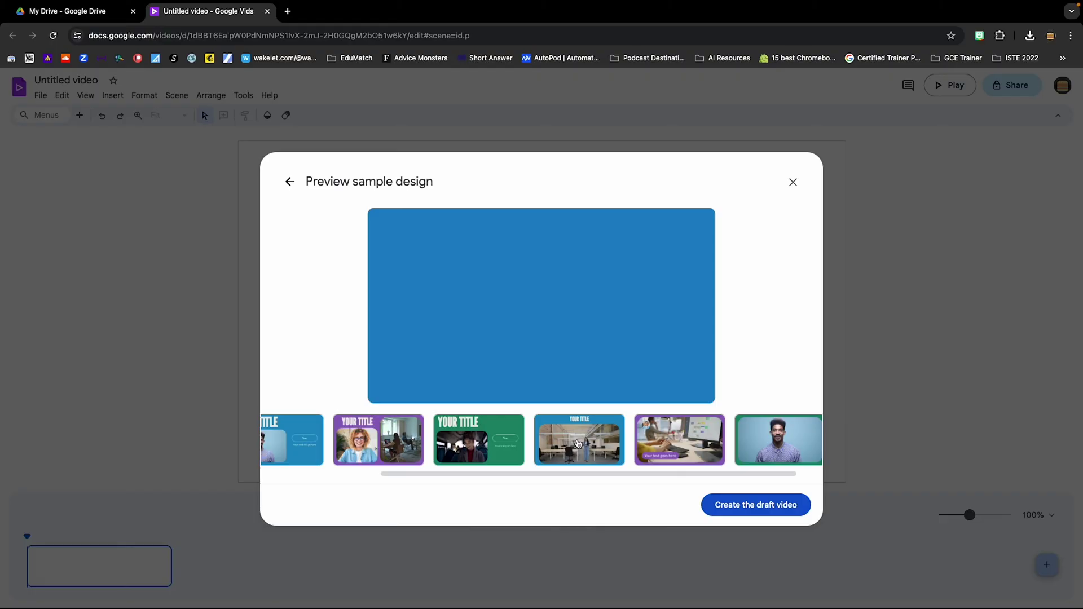
pyautogui.click(578, 443)
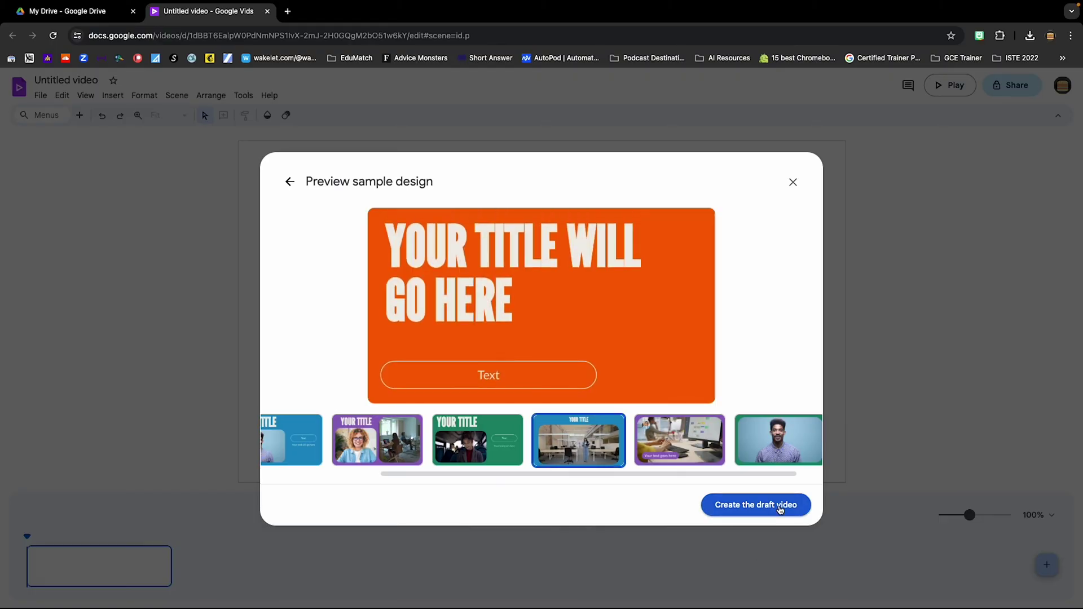
pyautogui.click(780, 505)
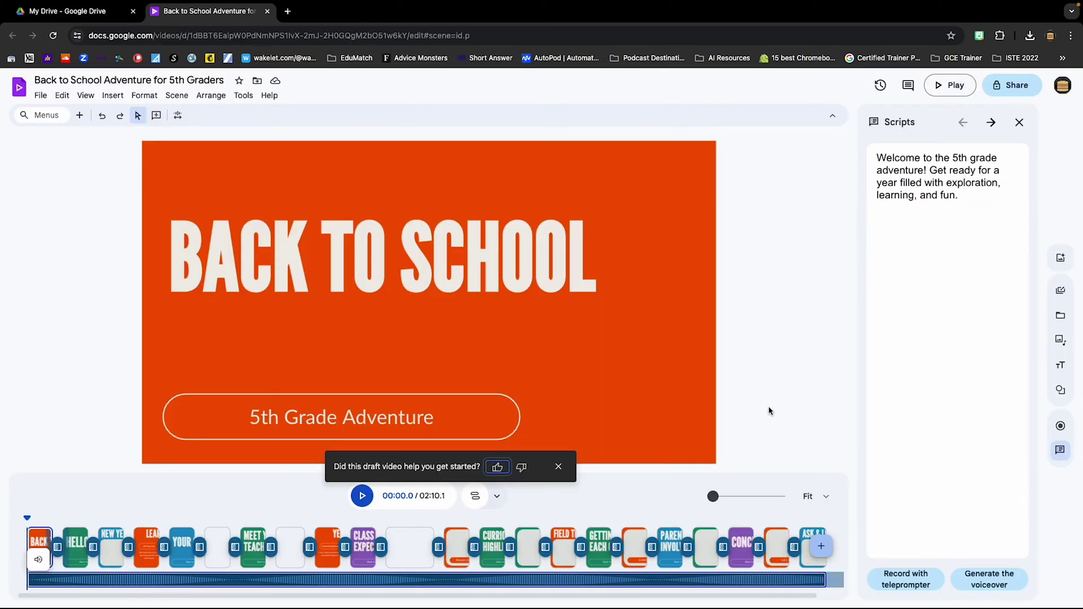
pyautogui.moveTo(26, 517); pyautogui.dragTo(106, 518)
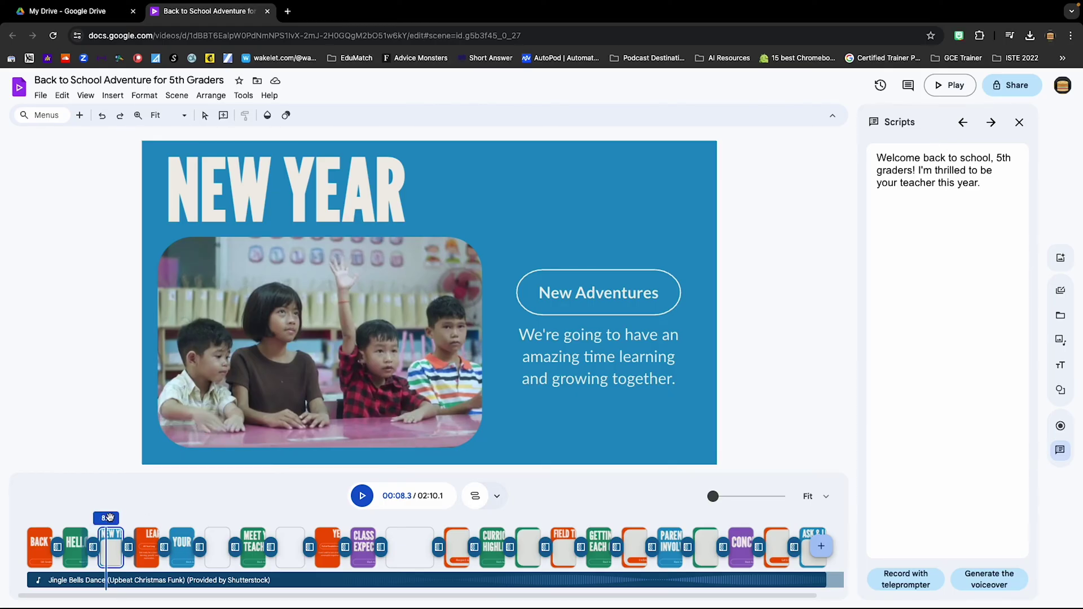
pyautogui.moveTo(106, 517); pyautogui.dragTo(34, 517)
pyautogui.click(940, 172)
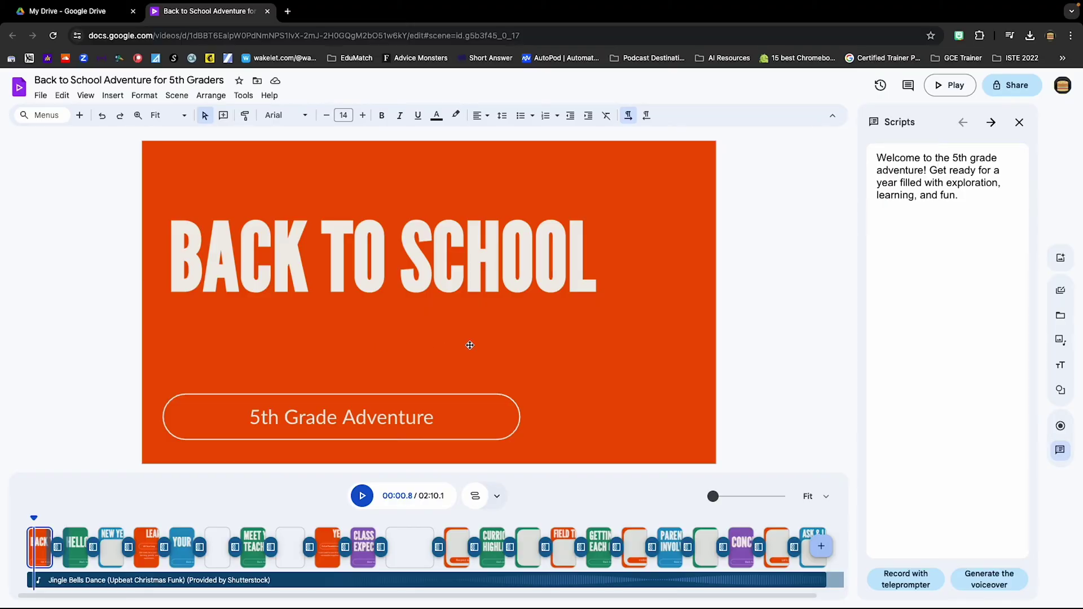
pyautogui.click(470, 346)
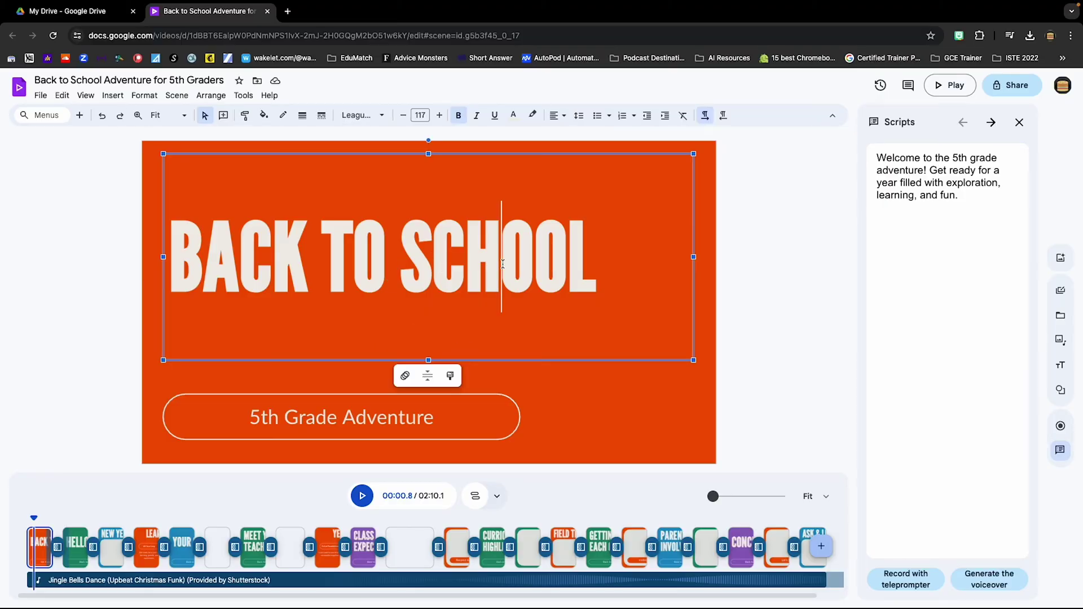
# - Insert the teacher's name with a possessive before '5th Grade Adventure' in the opening subtitle
pyautogui.doubleClick(346, 427)
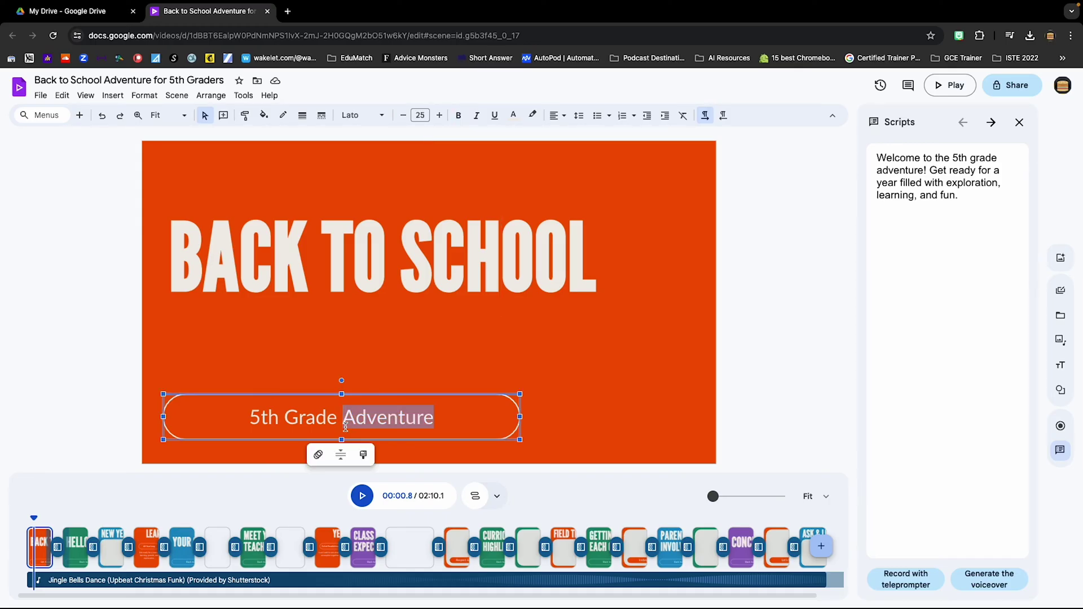
pyautogui.click(361, 418)
pyautogui.click(250, 417)
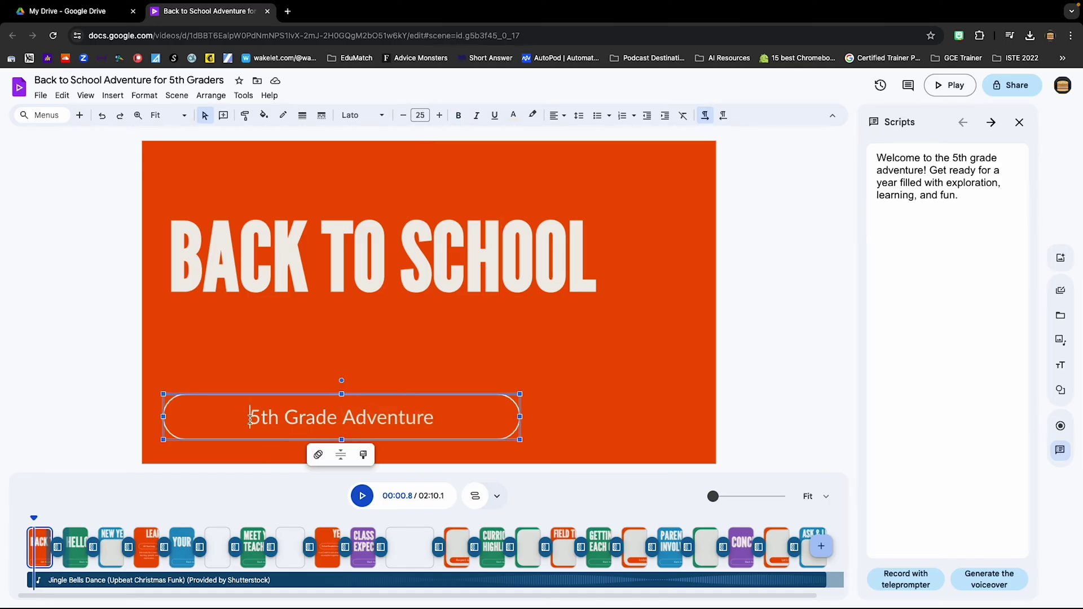
pyautogui.write("Mr. Carrillo's")
pyautogui.click(595, 397)
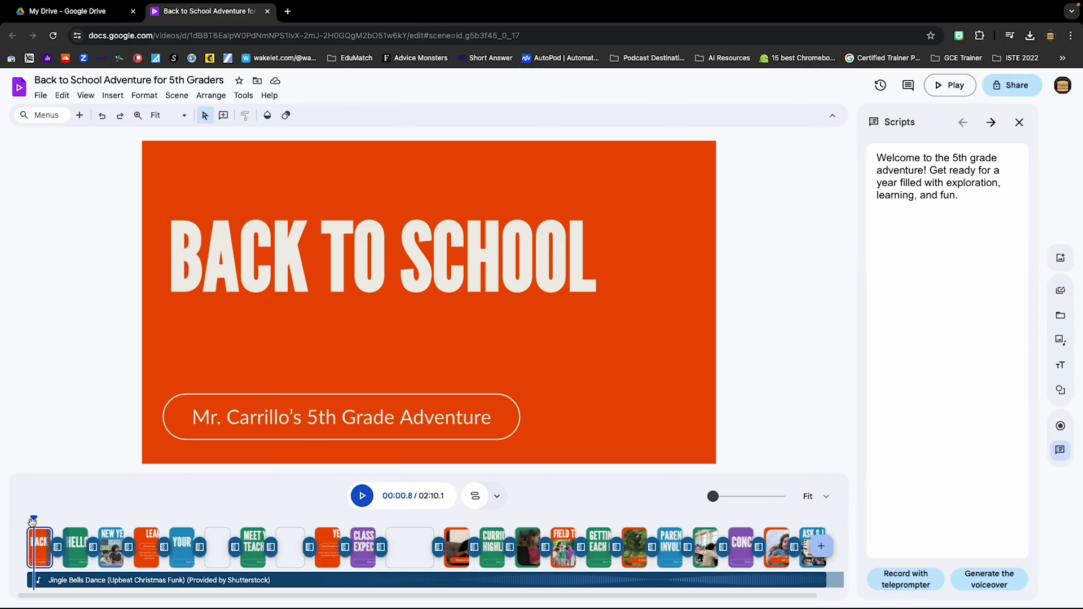
pyautogui.moveTo(33, 519); pyautogui.dragTo(28, 518)
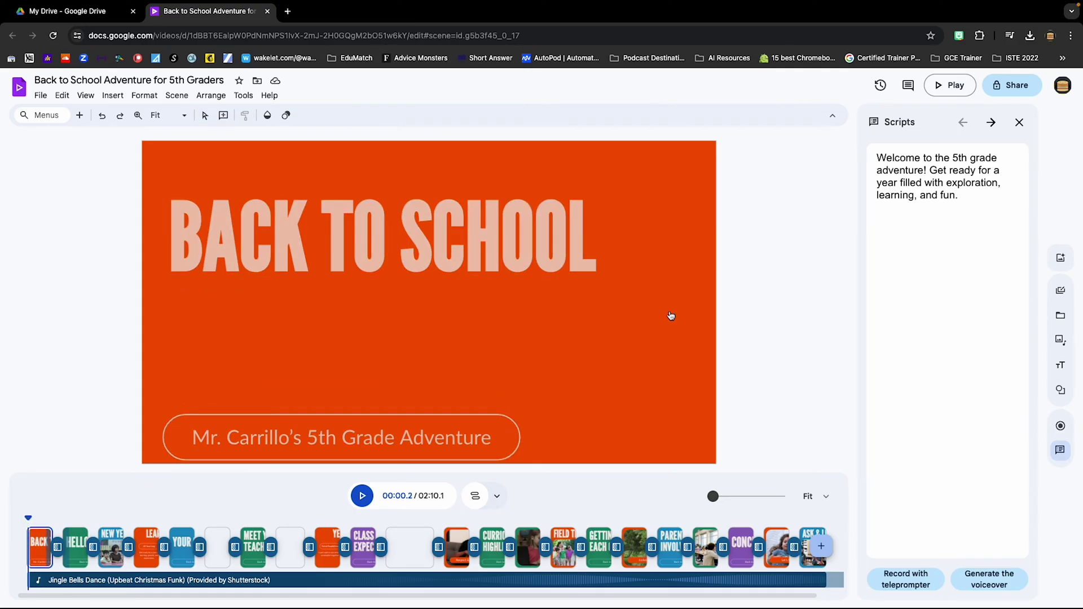
# - Insert the Drive video of a man holding a pizza into the opening scene from My Media
pyautogui.click(1060, 315)
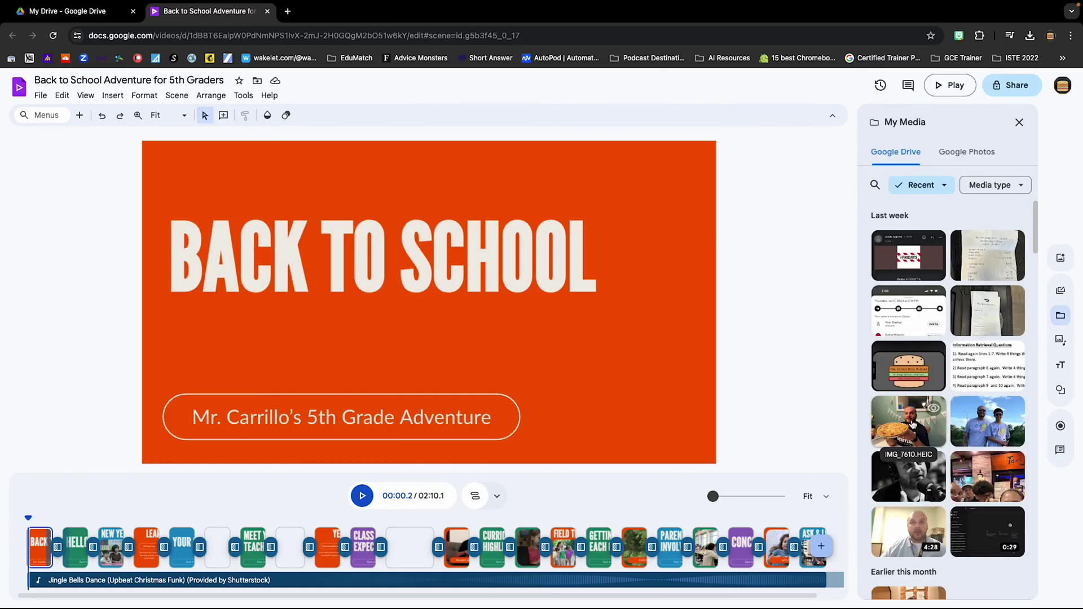
pyautogui.click(908, 420)
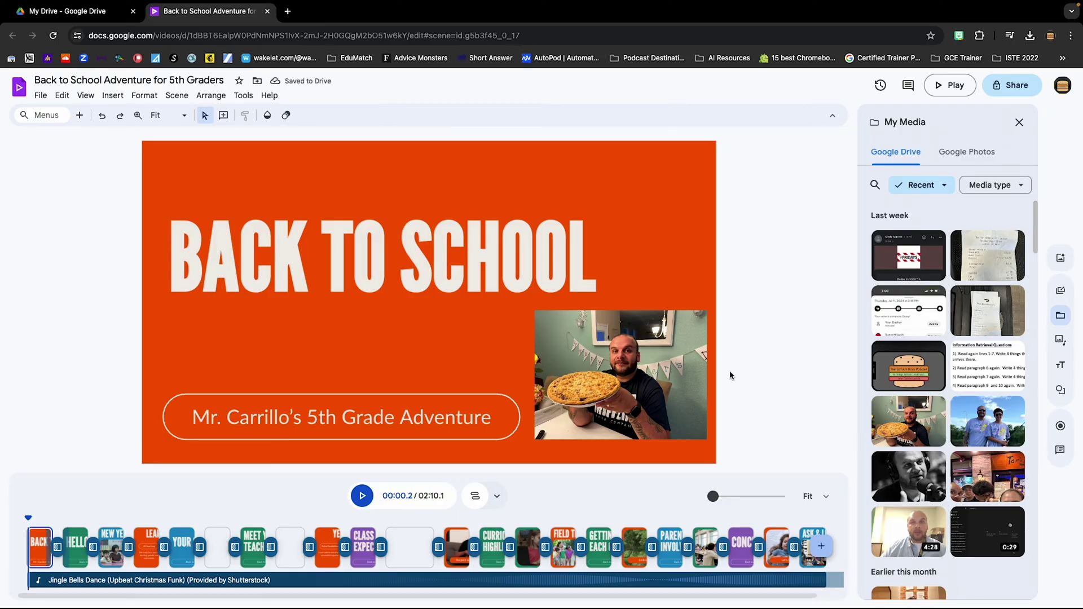
pyautogui.click(1060, 316)
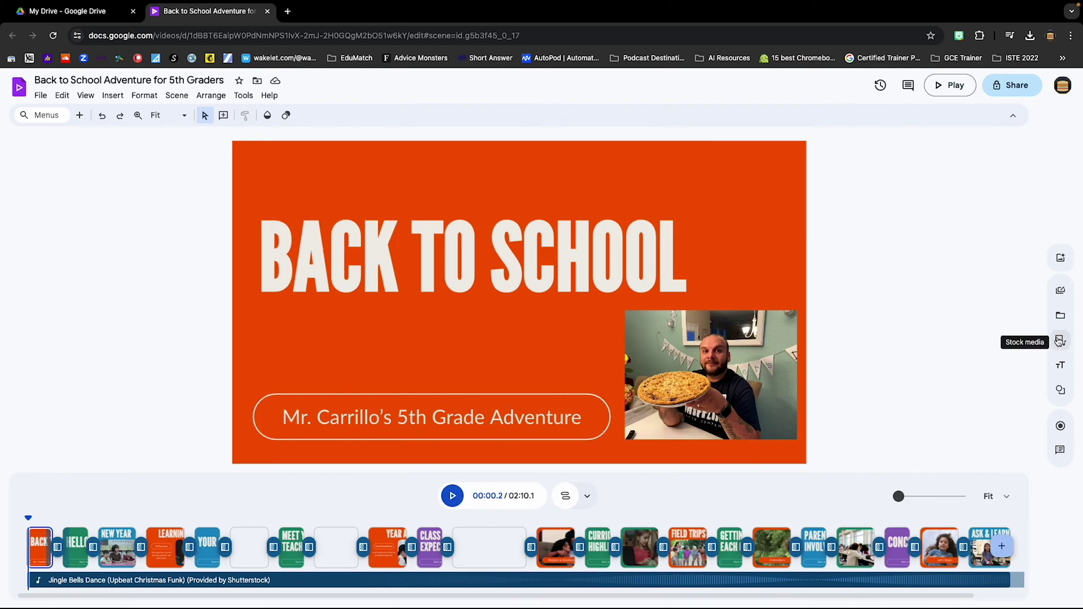
# - Delete the old background music track from the timeline
pyautogui.click(1059, 341)
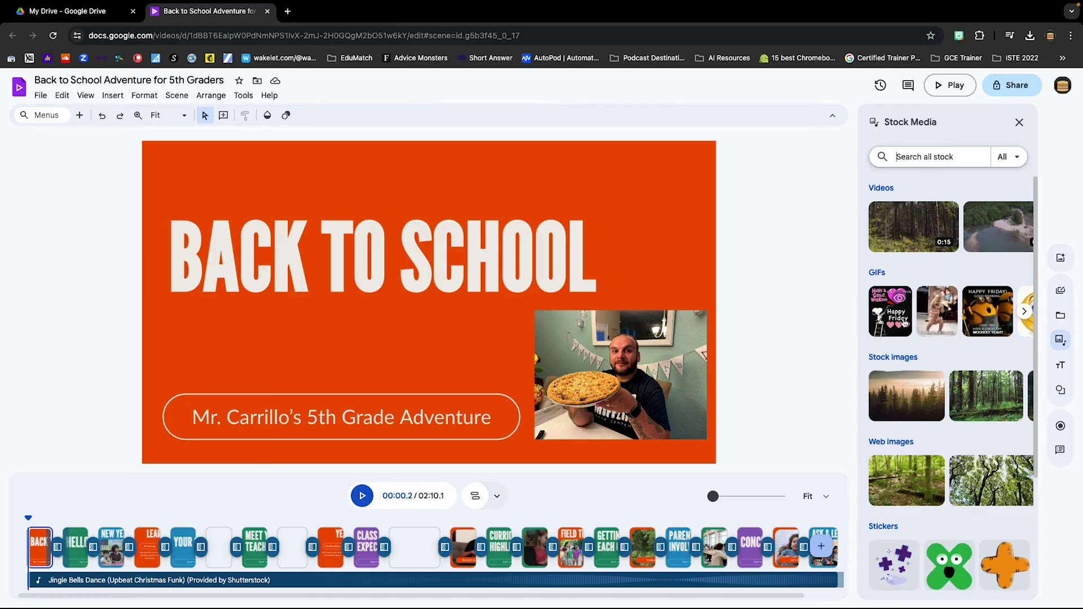
pyautogui.click(1024, 161)
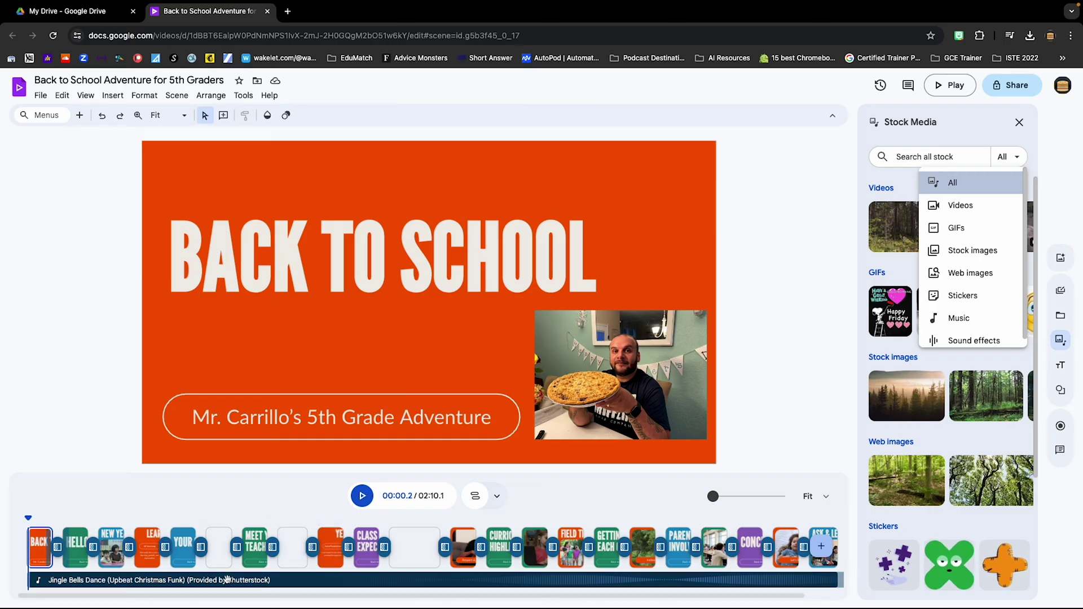
pyautogui.click(227, 580)
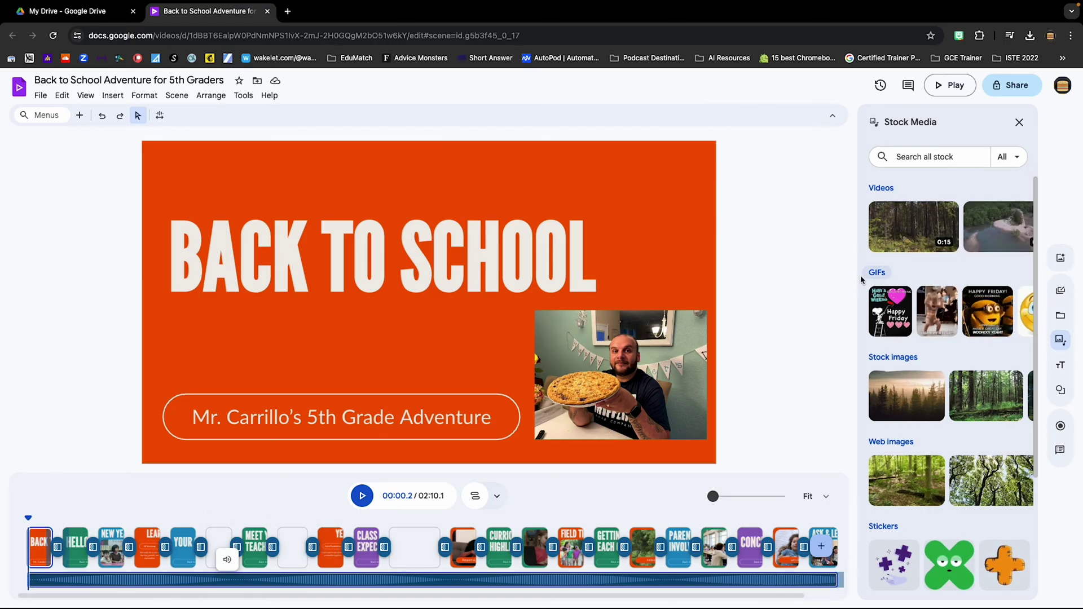
pyautogui.press('Delete')
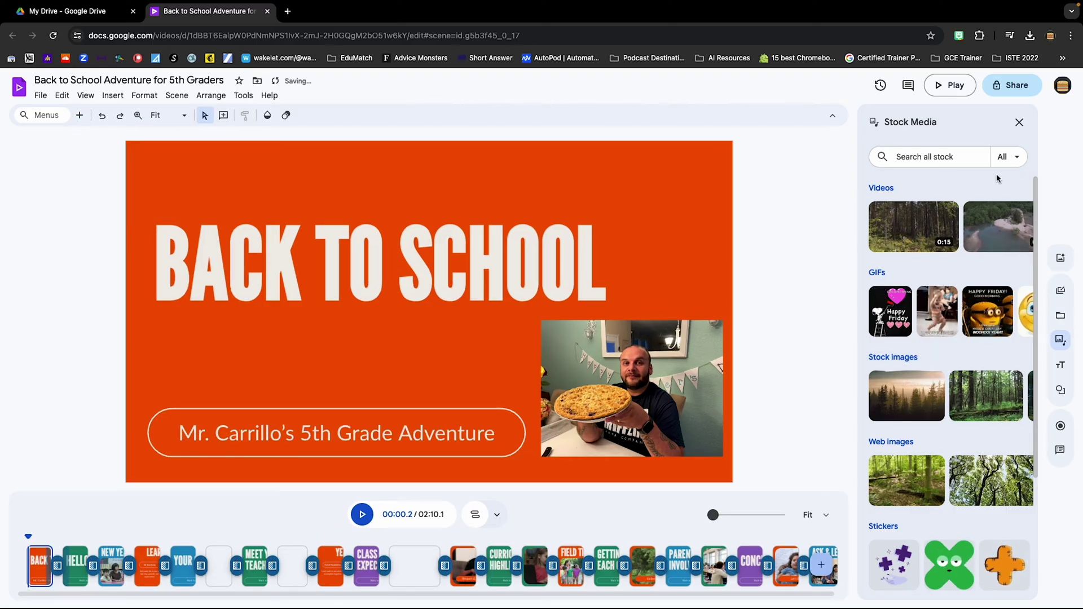
# - Search stock music for 'upbeat' and add the Joyful Happy Upbeat track under the video
pyautogui.click(1009, 157)
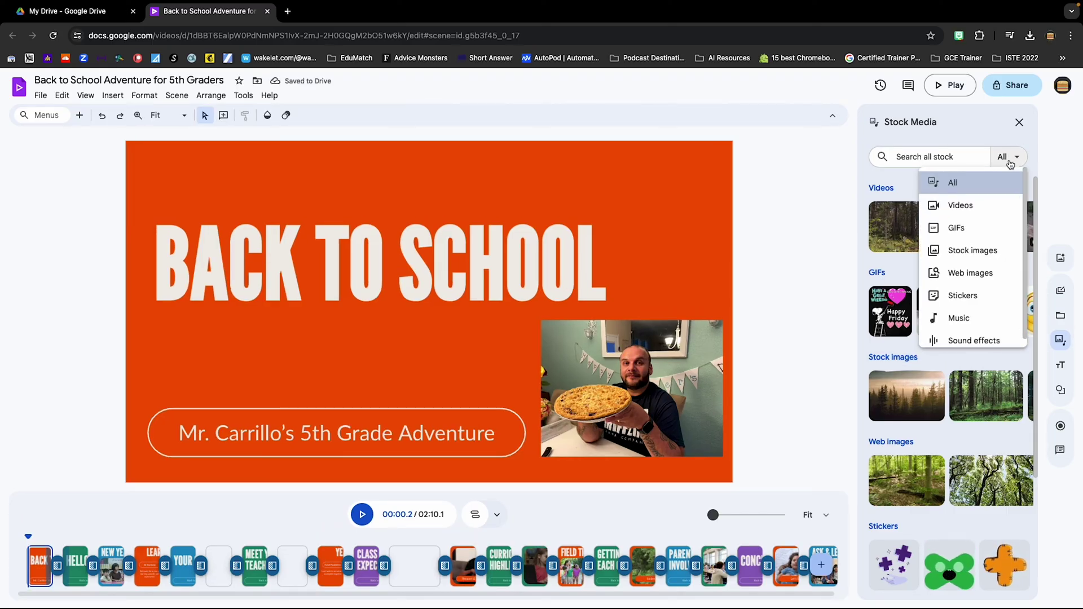
pyautogui.click(959, 318)
pyautogui.click(922, 160)
pyautogui.write('upbeat')
pyautogui.press('Return')
pyautogui.moveTo(912, 204); pyautogui.dragTo(248, 558)
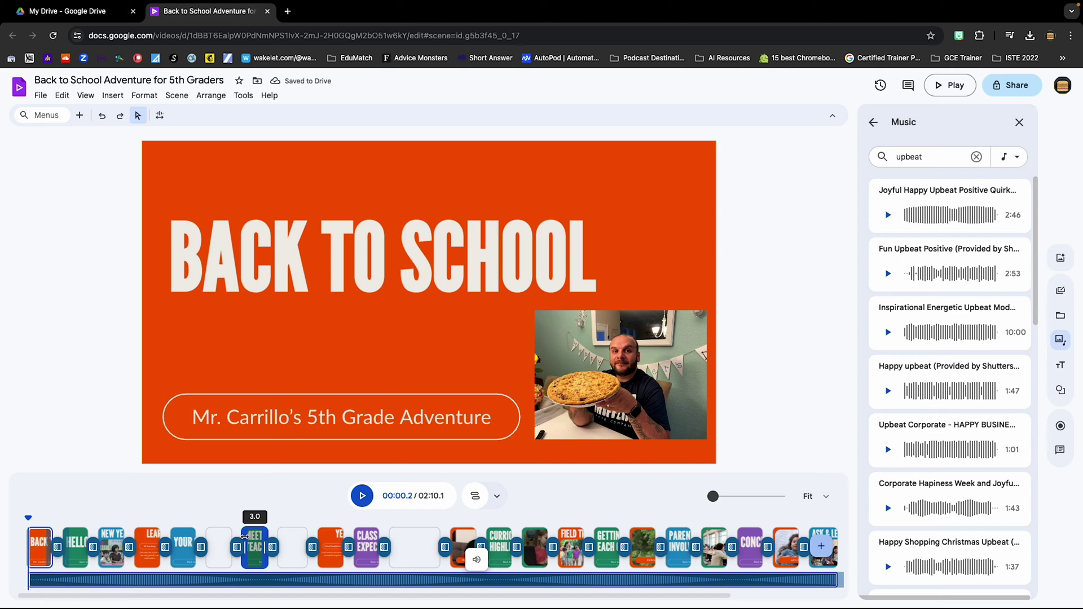
pyautogui.moveTo(28, 517); pyautogui.dragTo(70, 517)
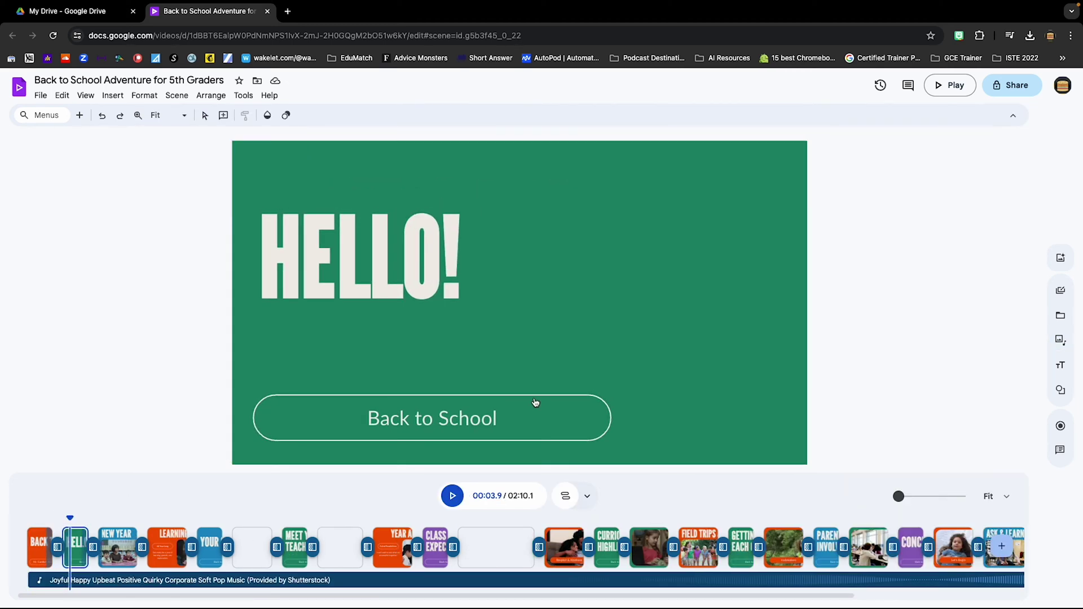
# - Add a '2024-2025 Is Here' text box in League Gothic below HELLO!
pyautogui.click(1061, 365)
pyautogui.moveTo(263, 308); pyautogui.dragTo(459, 379)
pyautogui.write('2024-2025 Is Here')
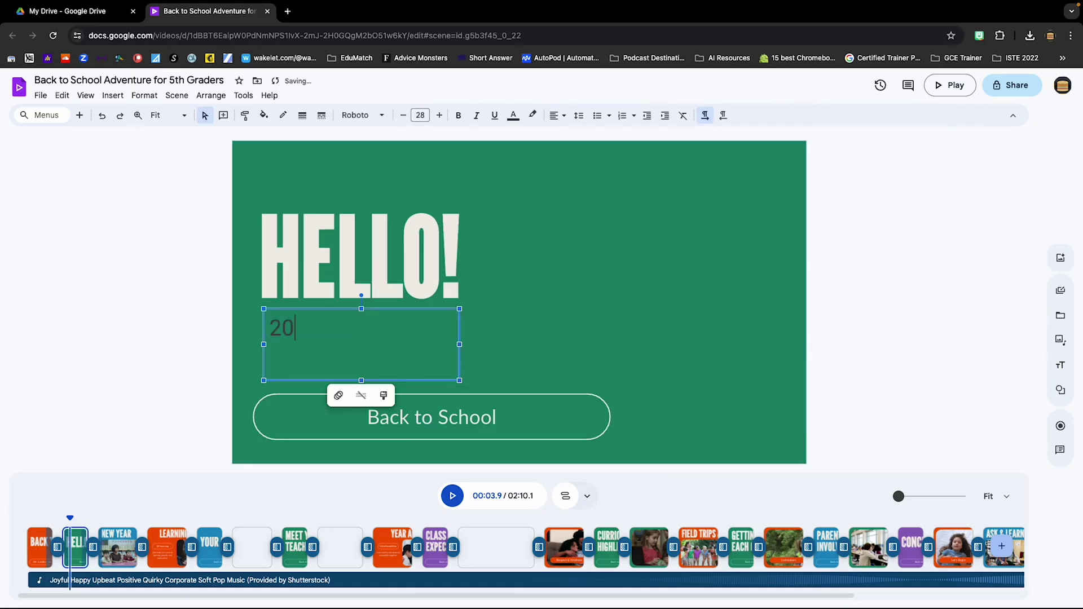
pyautogui.moveTo(454, 328); pyautogui.dragTo(285, 326)
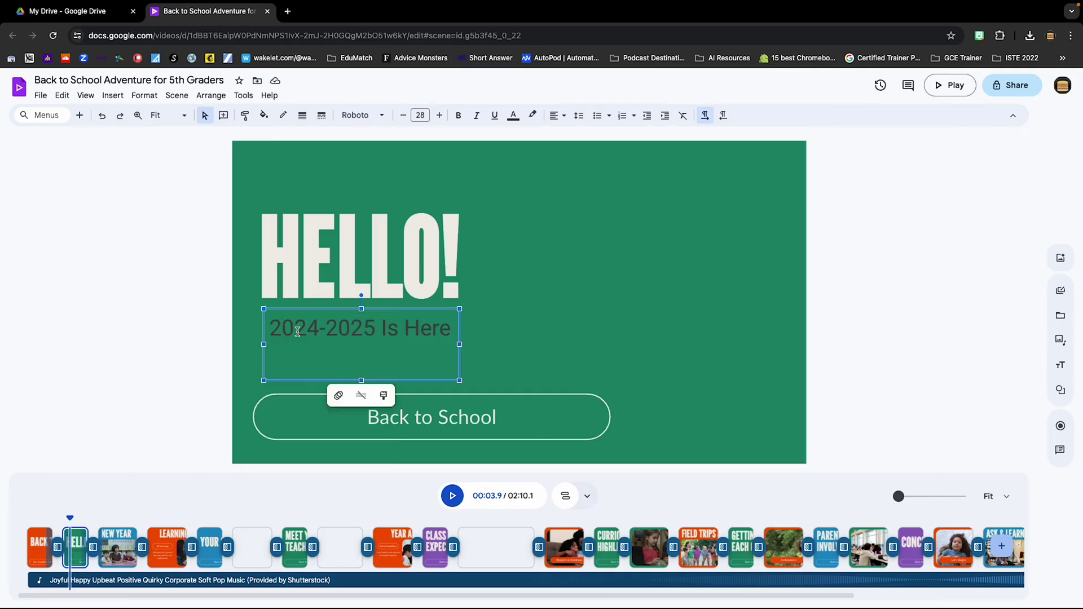
pyautogui.click(361, 116)
pyautogui.click(388, 402)
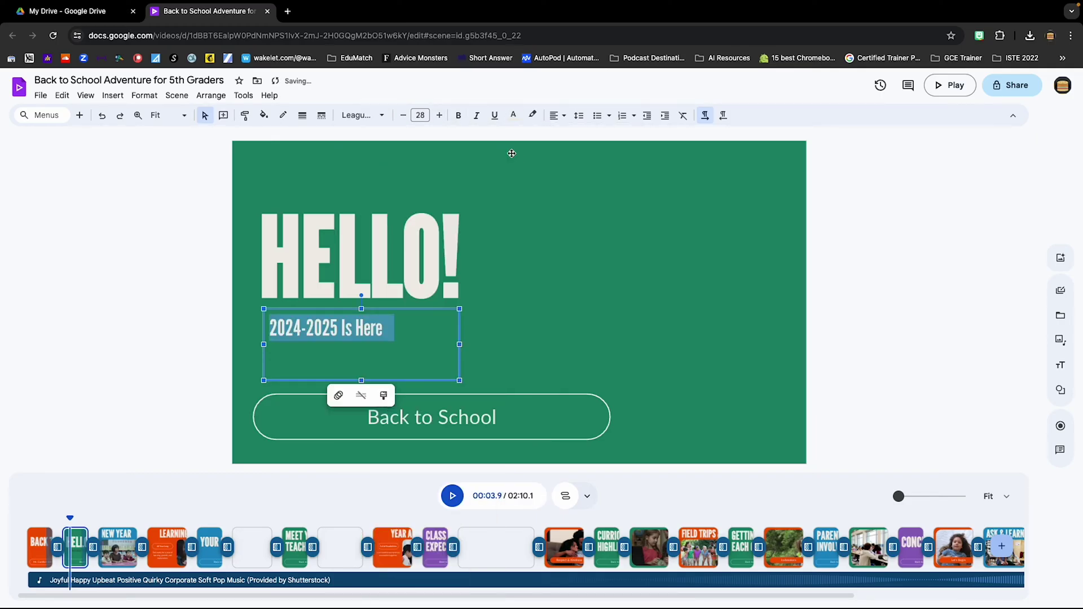
pyautogui.click(892, 305)
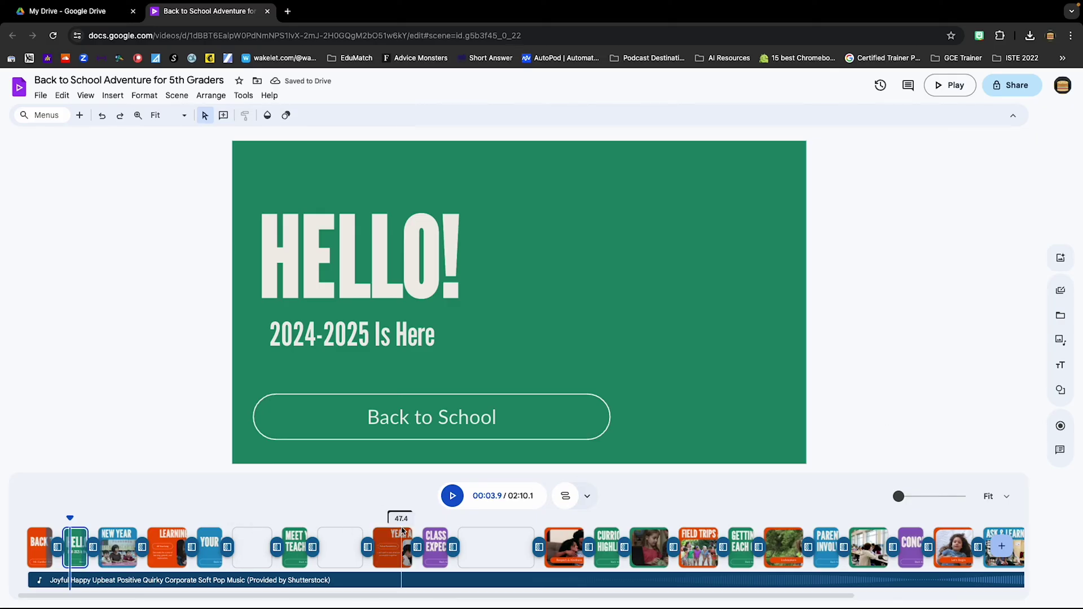
pyautogui.click(93, 548)
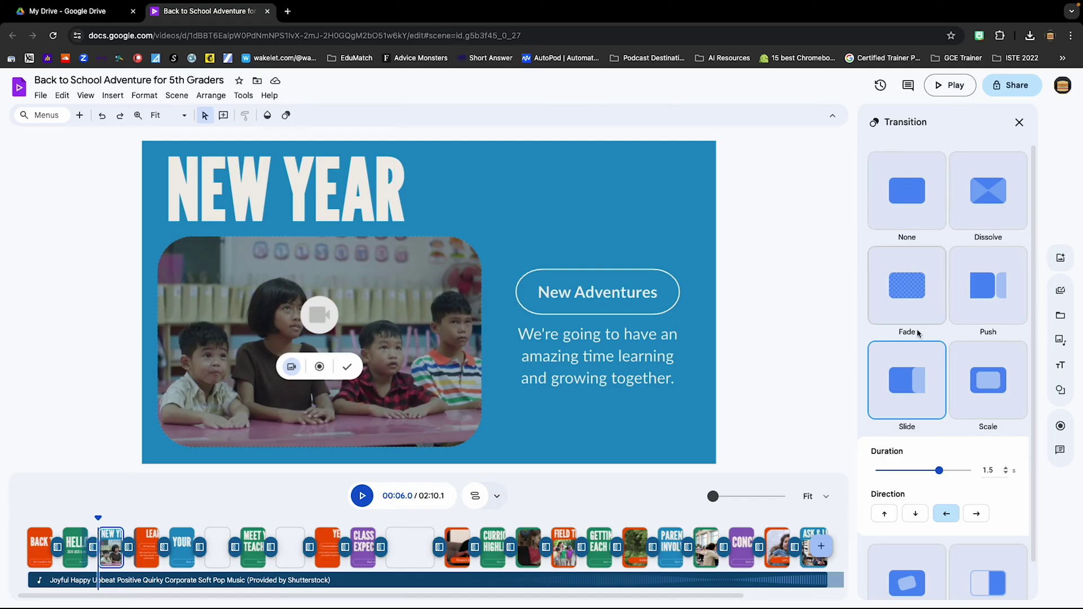
# - Scroll through the stock video results for a replacement LEARNING & FUN clip
pyautogui.scroll(-1, 968, 317)
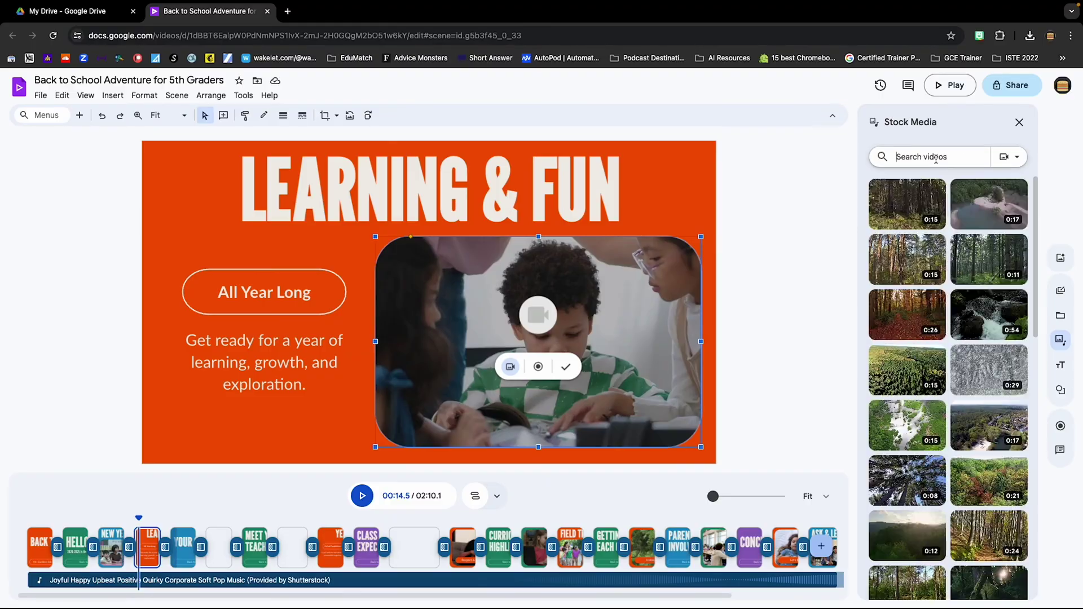
# - Search '5th grade students working together' and swap in the children-building-a-robot stock clip
pyautogui.write('5th grade students working together')
pyautogui.press('Return')
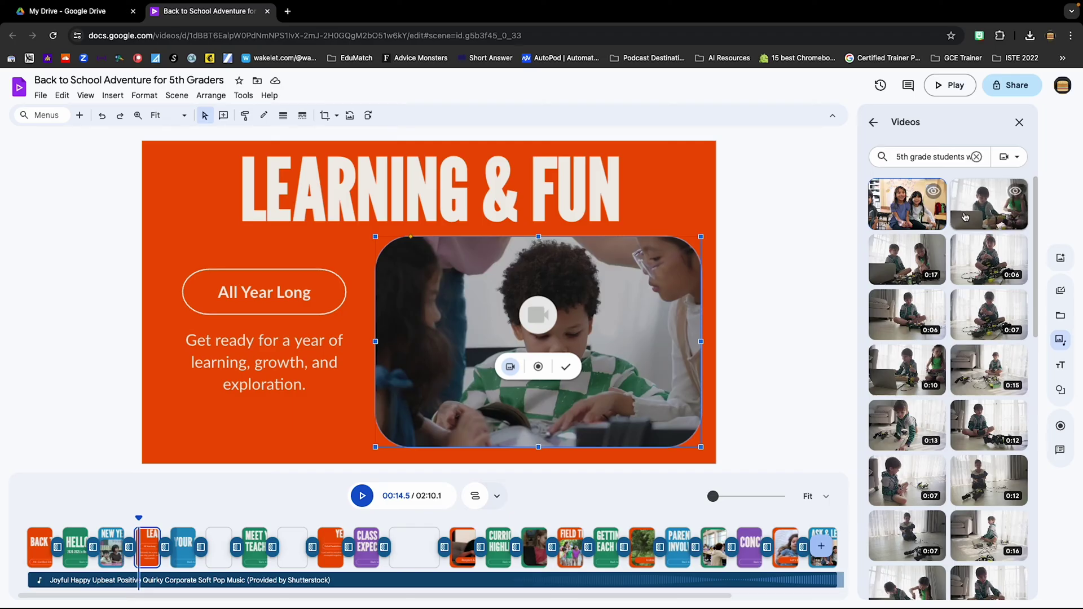
pyautogui.moveTo(989, 204); pyautogui.dragTo(536, 367)
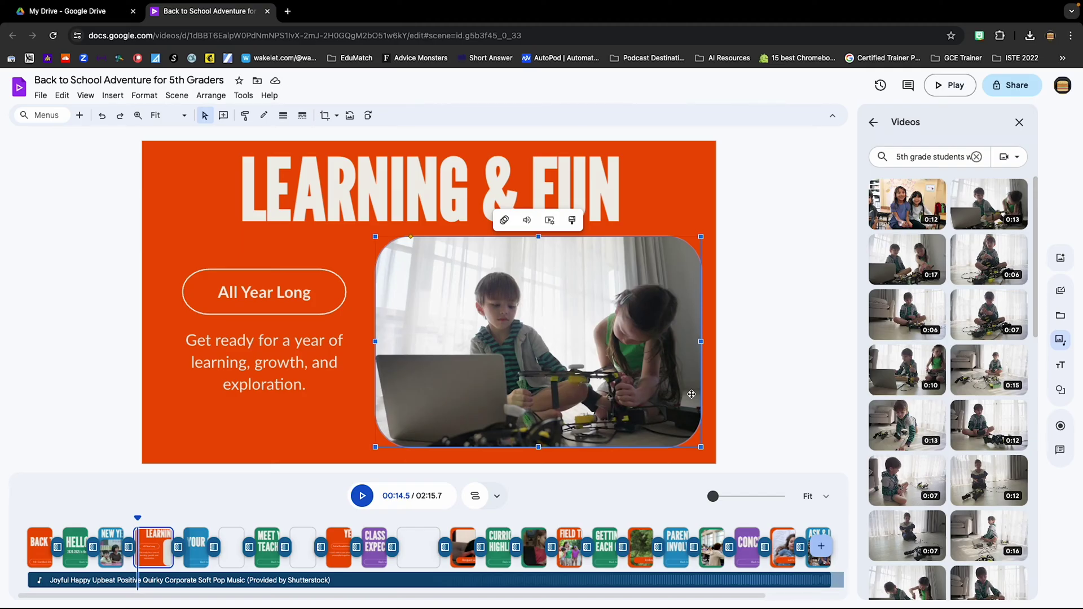
pyautogui.click(182, 210)
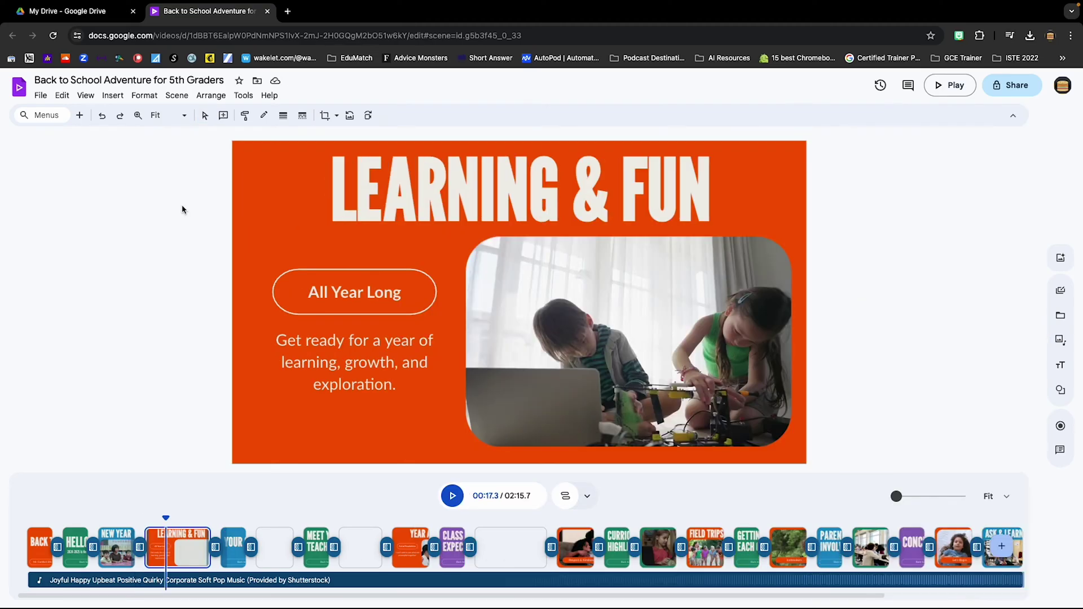
# - Look through the commands in the File, Edit, Insert, Format and Scene menus
pyautogui.click(42, 97)
pyautogui.moveTo(63, 97)
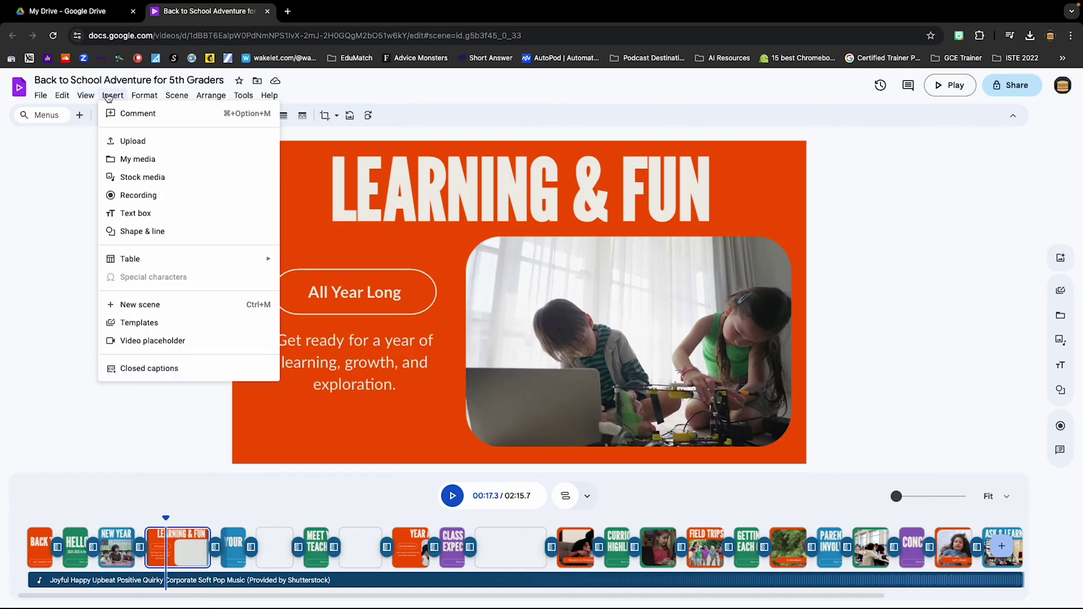
pyautogui.moveTo(145, 97)
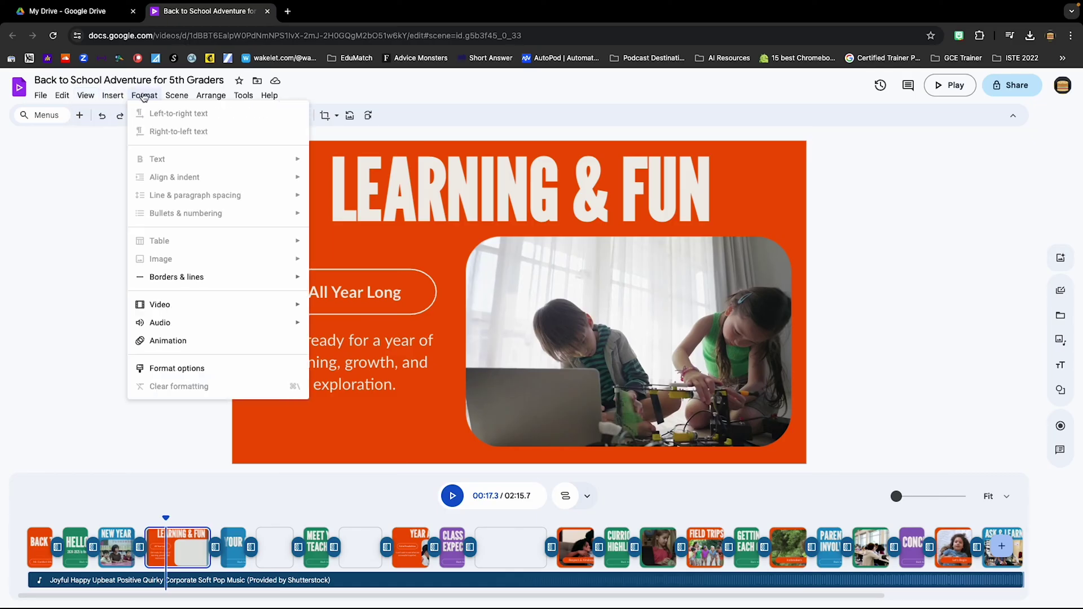
pyautogui.moveTo(179, 98)
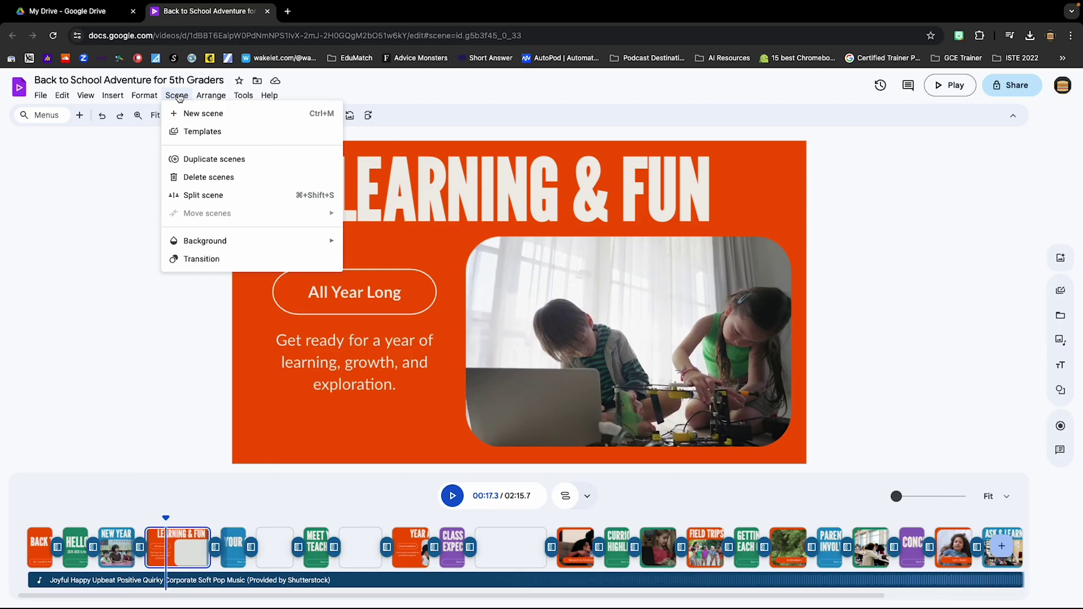
pyautogui.moveTo(243, 97)
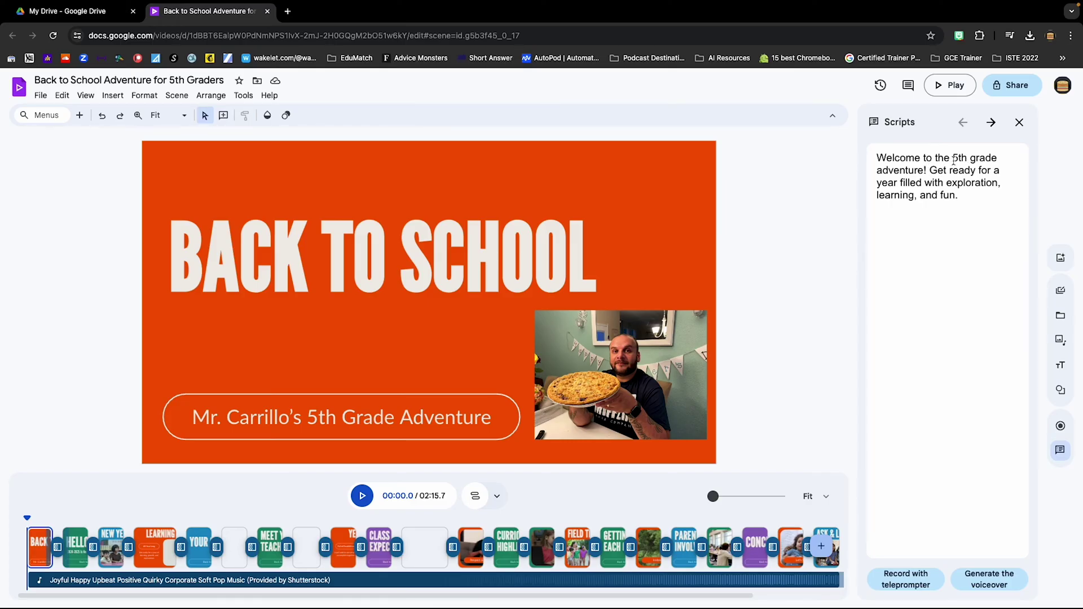
# - Replace 'the' in the opening script with the teacher's name and start a teleprompter recording
pyautogui.doubleClick(954, 159)
pyautogui.write("Mr. Carrillo's")
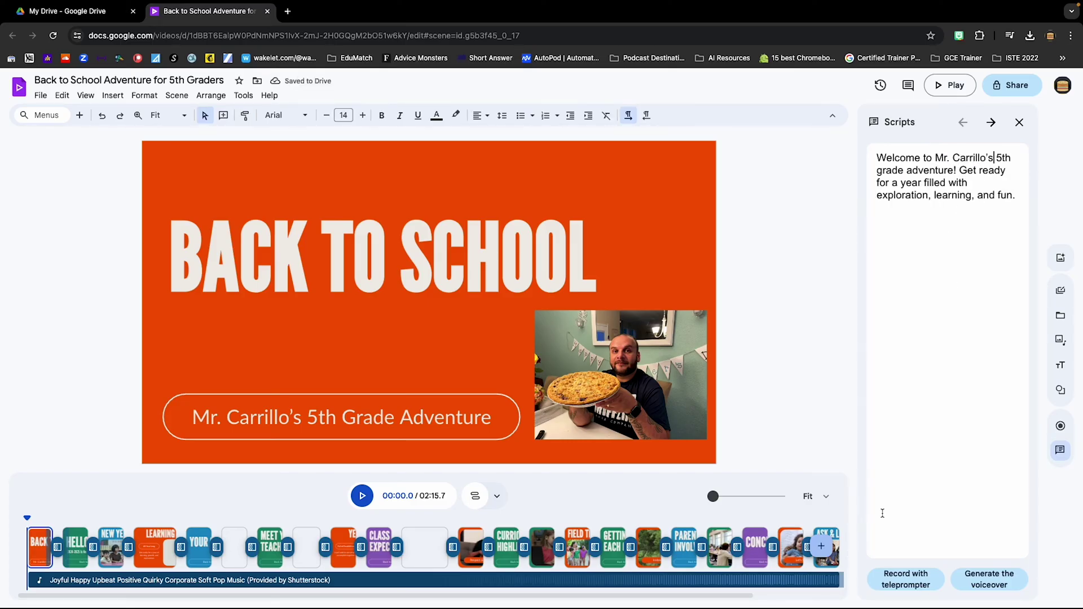
pyautogui.click(899, 583)
pyautogui.click(928, 576)
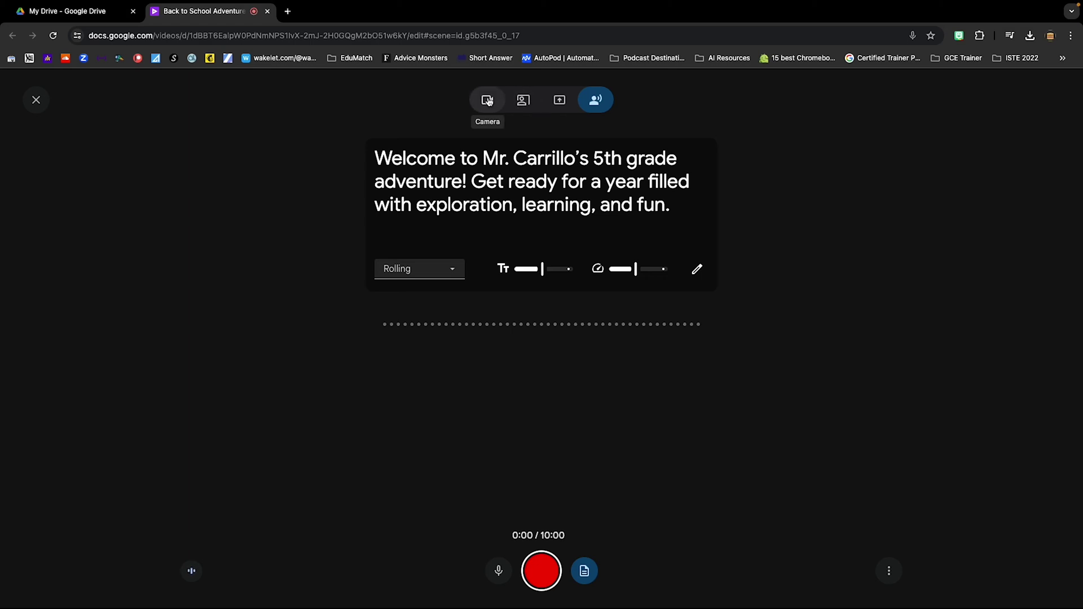
# - Record an 8-second voiceover of the welcome script, preview it and insert it under the scene
pyautogui.click(542, 570)
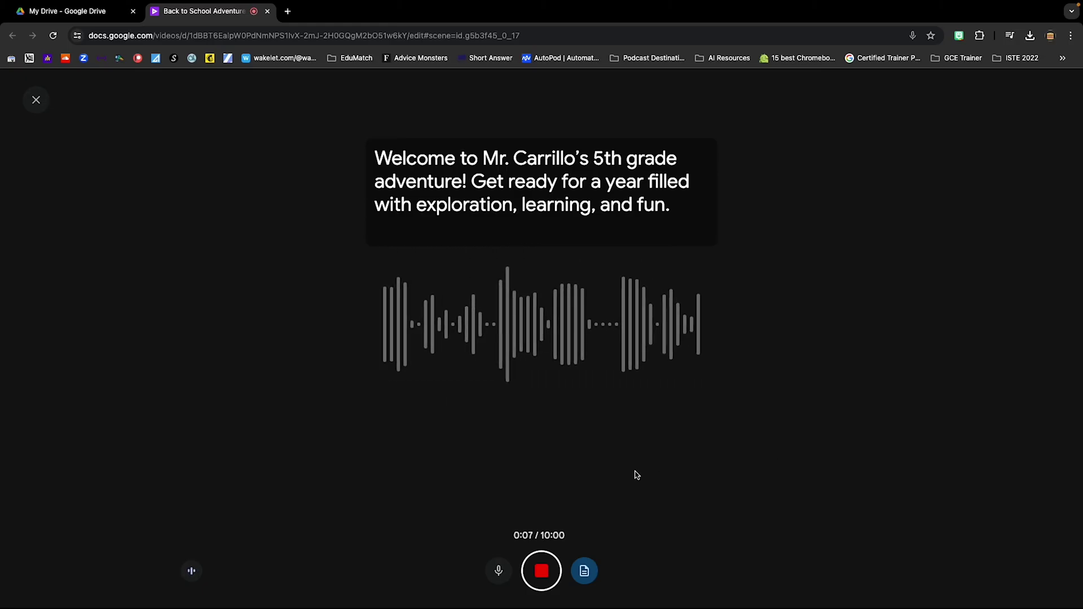
pyautogui.click(540, 571)
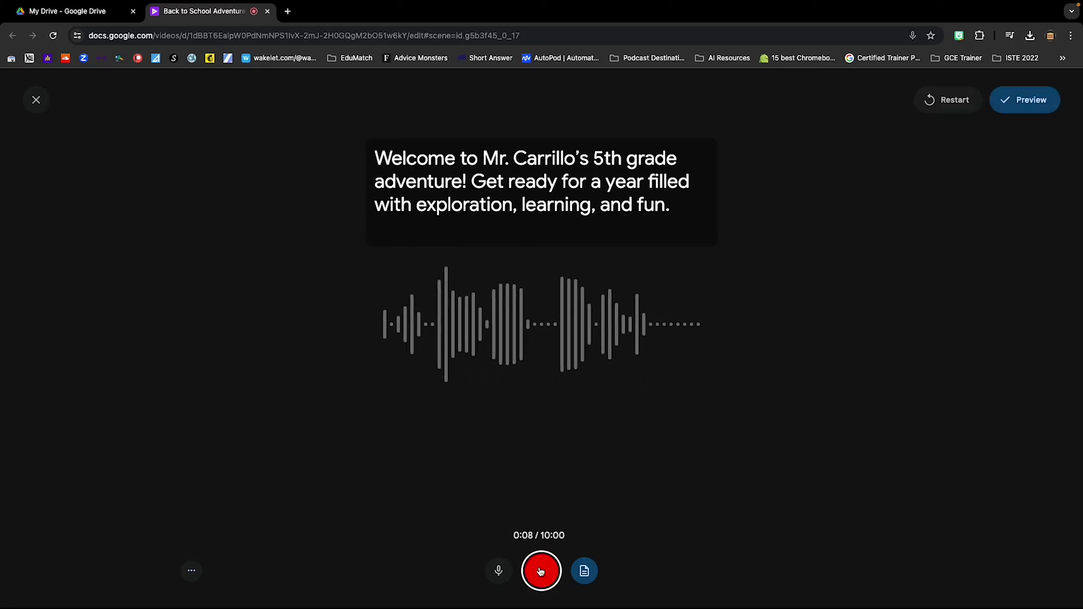
pyautogui.click(1017, 107)
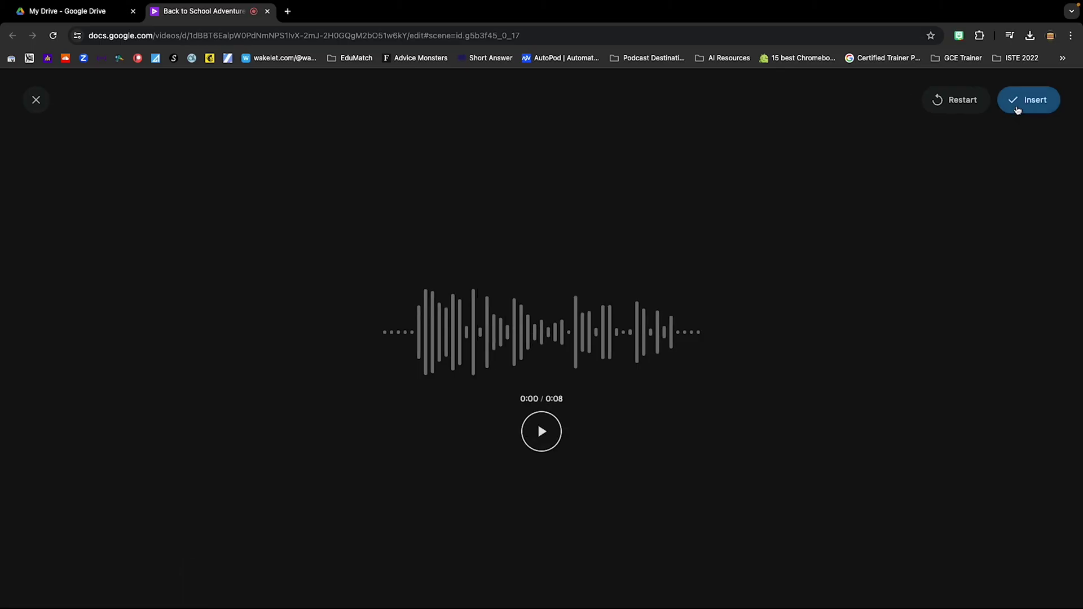
pyautogui.click(1017, 110)
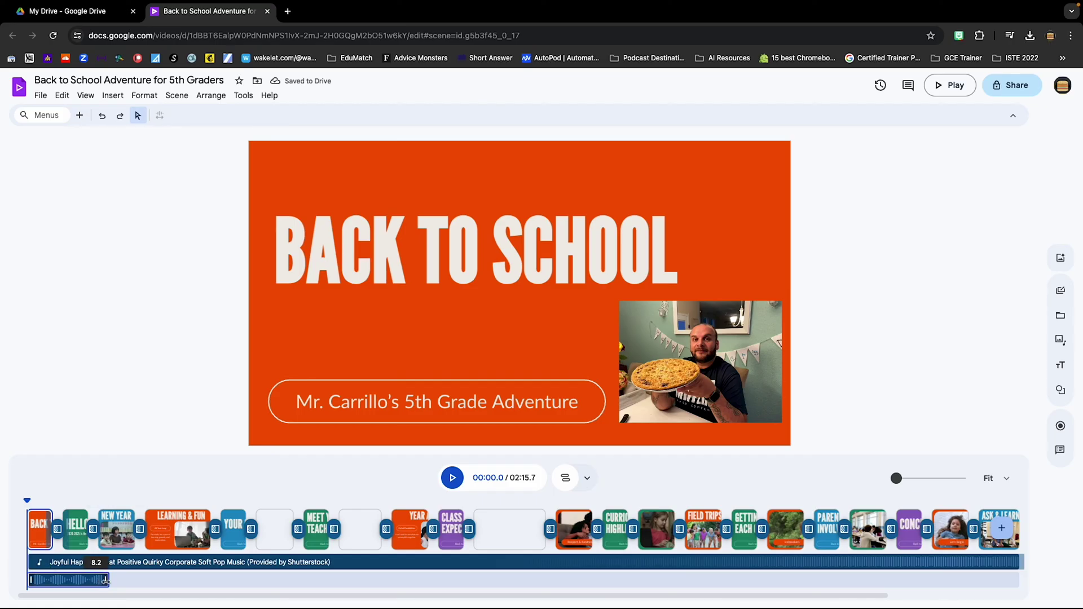
# - Extend the BACK TO SCHOOL clip, drop the music volume from 100% to 28%, and play back
pyautogui.moveTo(53, 539); pyautogui.dragTo(119, 543)
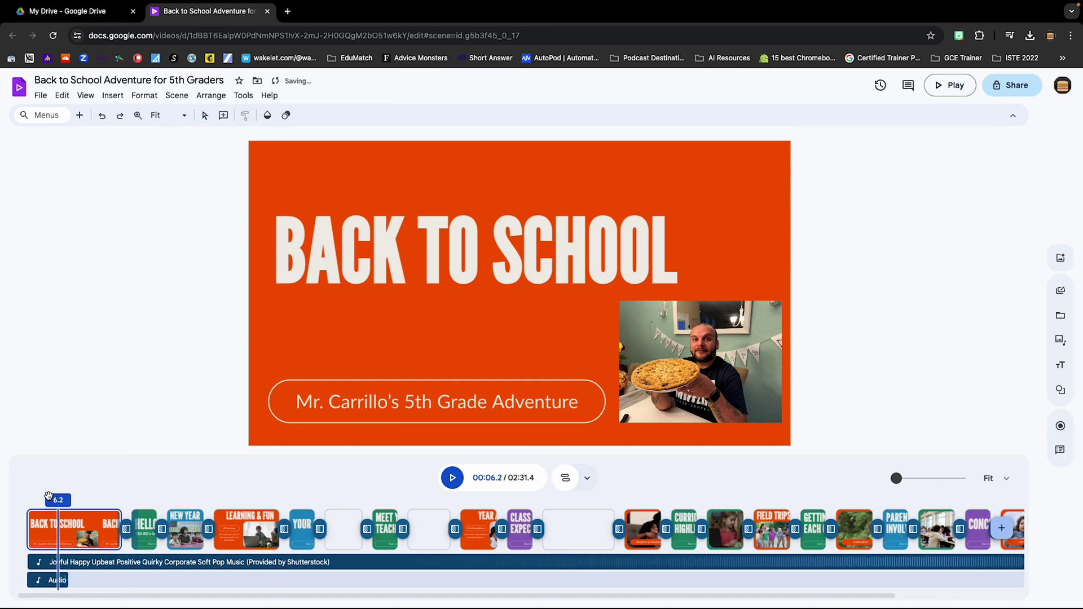
pyautogui.click(15, 495)
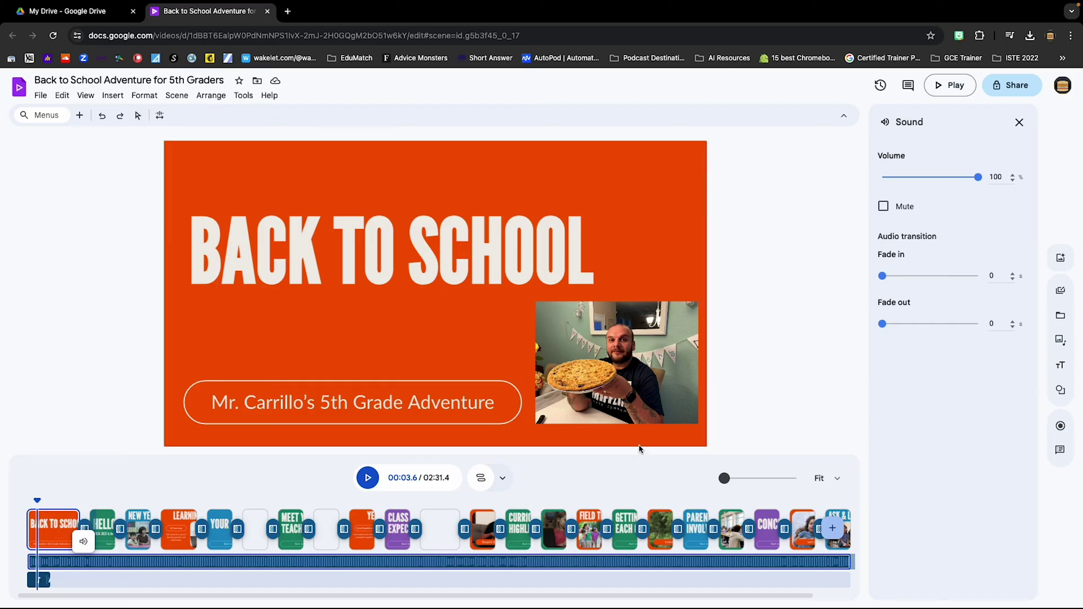
pyautogui.moveTo(979, 180); pyautogui.dragTo(913, 180)
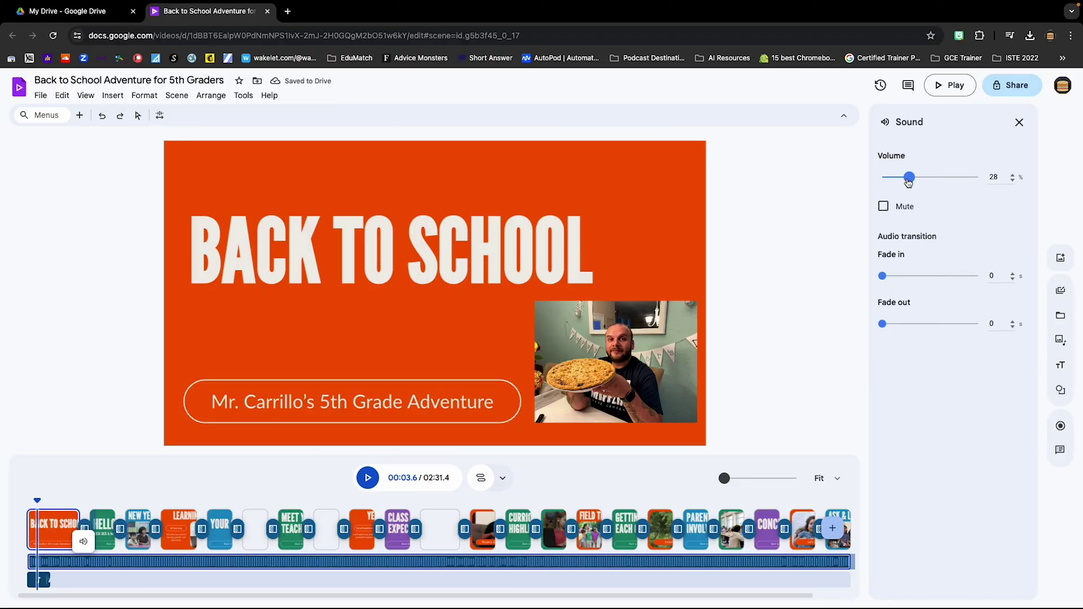
pyautogui.press('space')
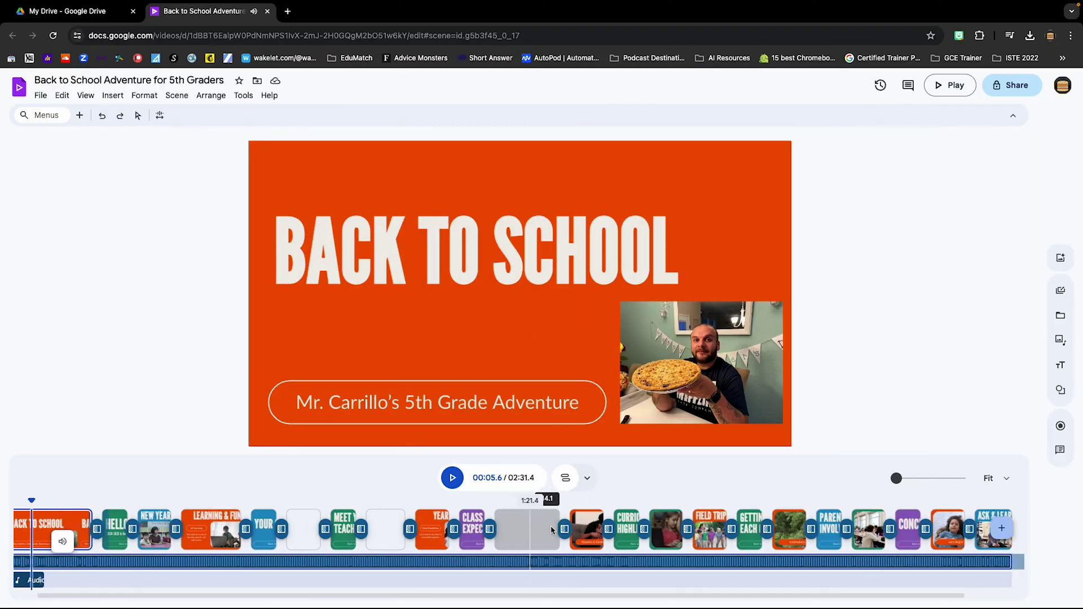
# - Show the HELLO! scene's script, 'Hi everyone, welcome to the new school year!'
pyautogui.click(113, 498)
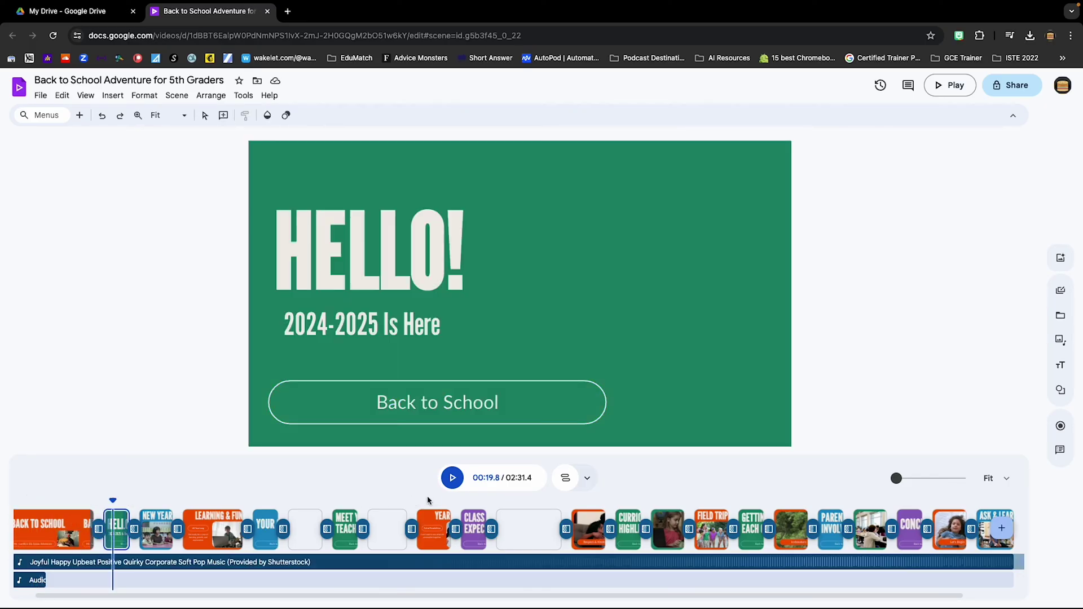
pyautogui.click(1060, 450)
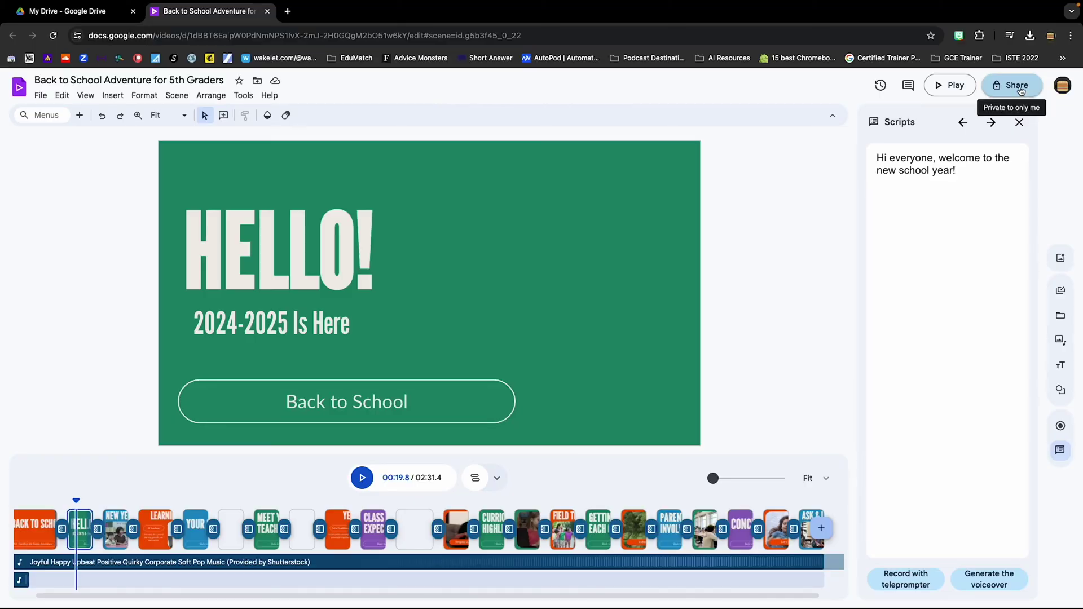
# - Confirm sharing stays Restricted to the owner, then download the video as an MP4
pyautogui.click(1019, 85)
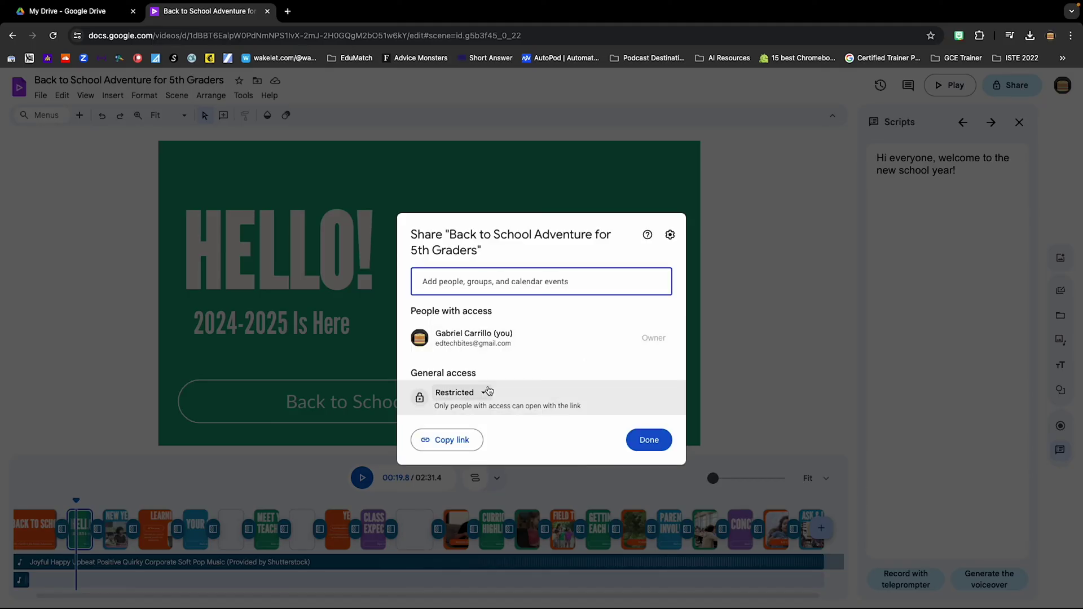
pyautogui.click(653, 446)
pyautogui.click(40, 95)
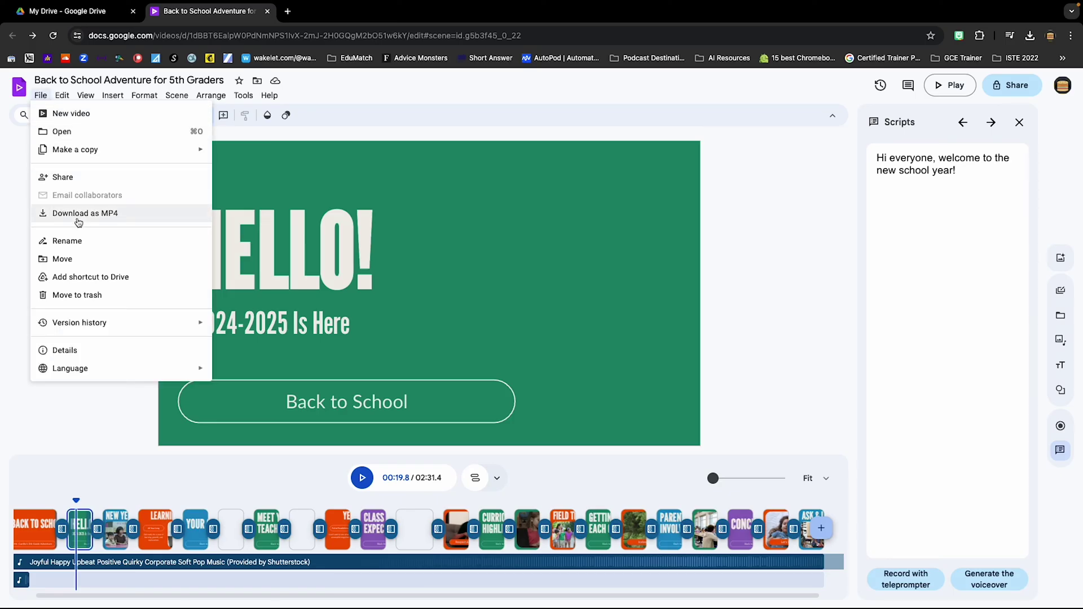
pyautogui.click(79, 214)
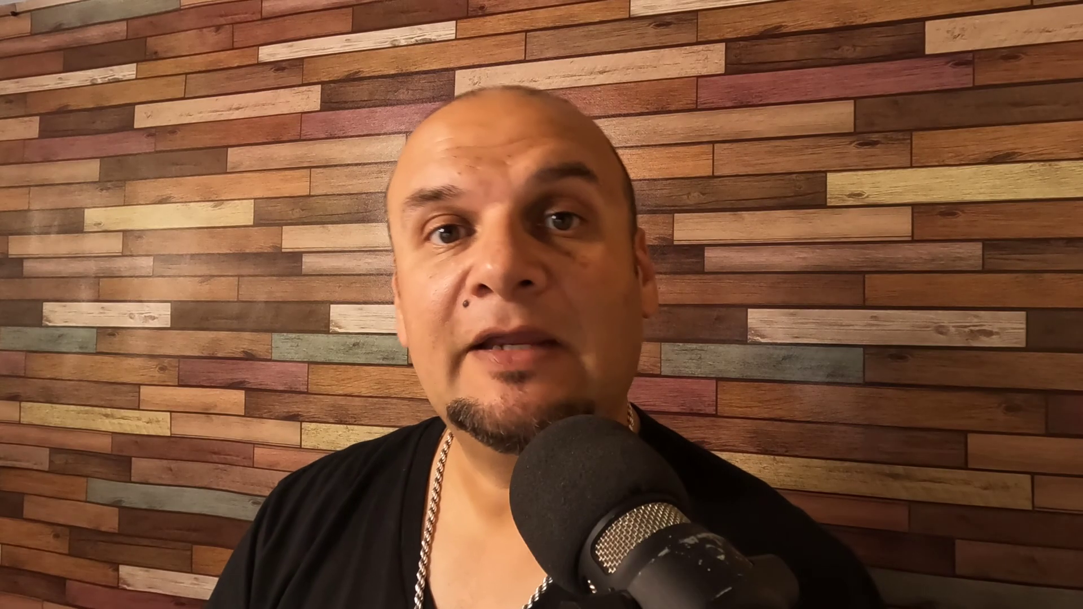